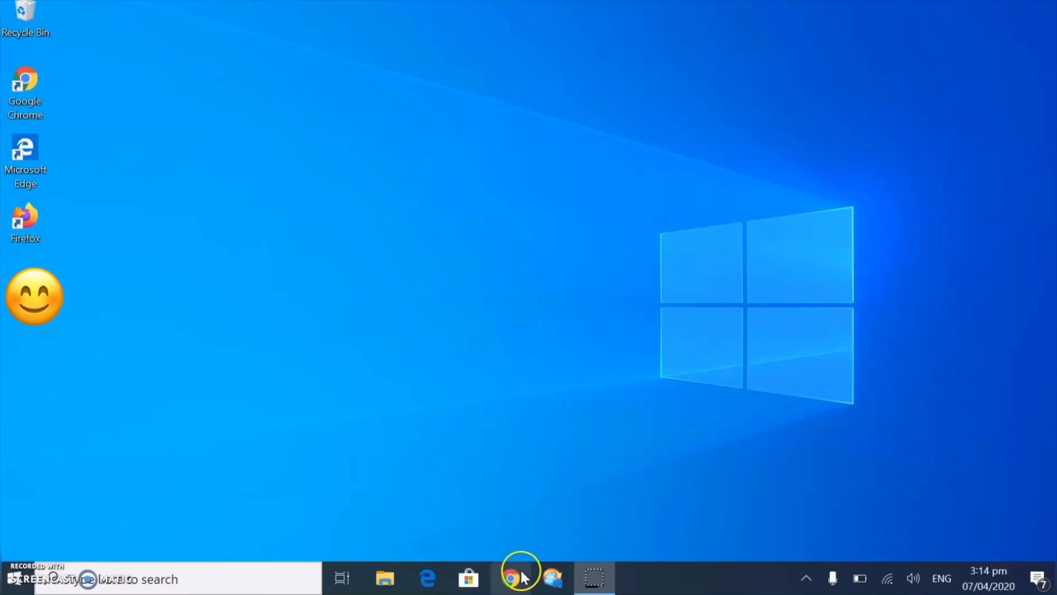
# Download the 64-bit XAMPP for Windows installer from apachefriends.org/download.html in Chrome
pyautogui.click(512, 578)
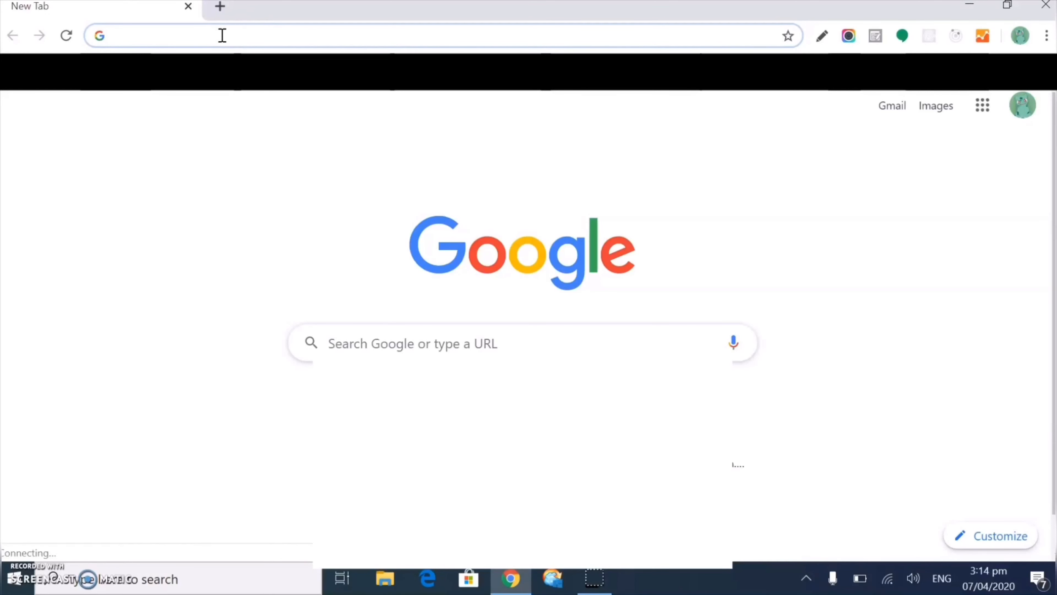
pyautogui.write('https://www.apachefriends.org/download.html')
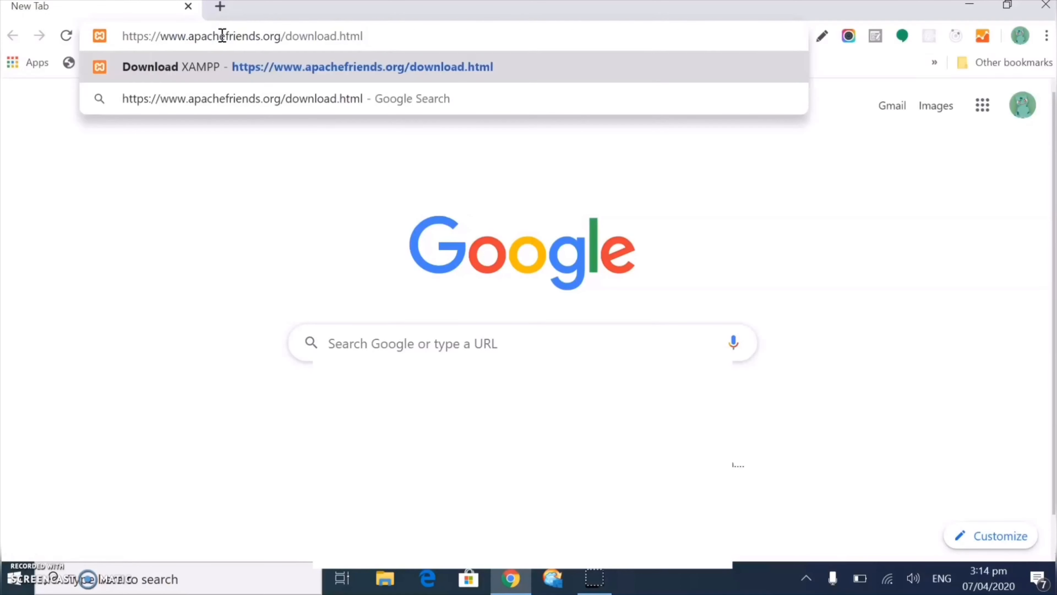
pyautogui.press('Return')
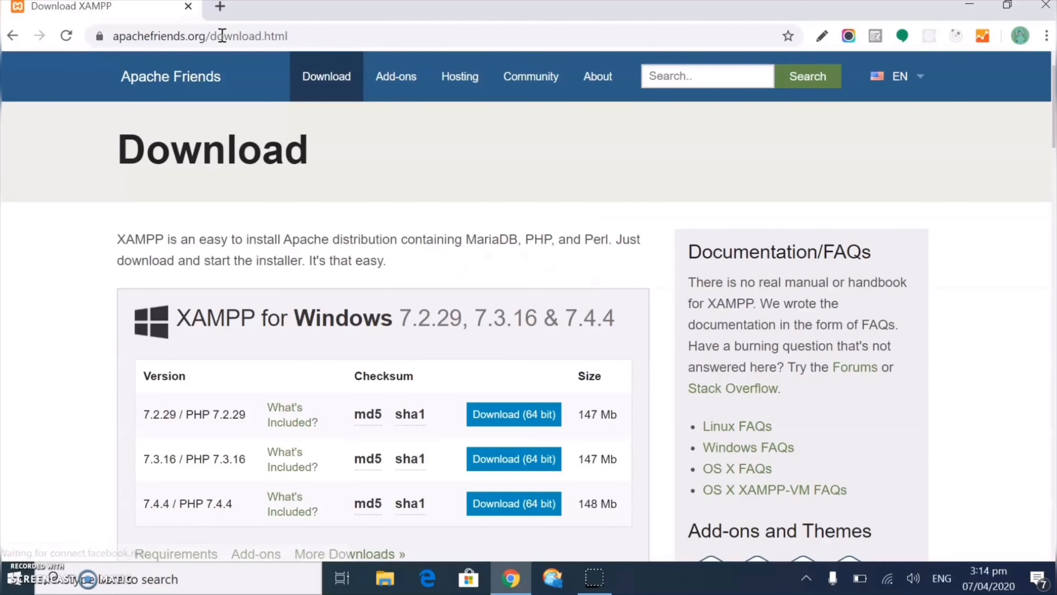
pyautogui.scroll(-2, 536, 429)
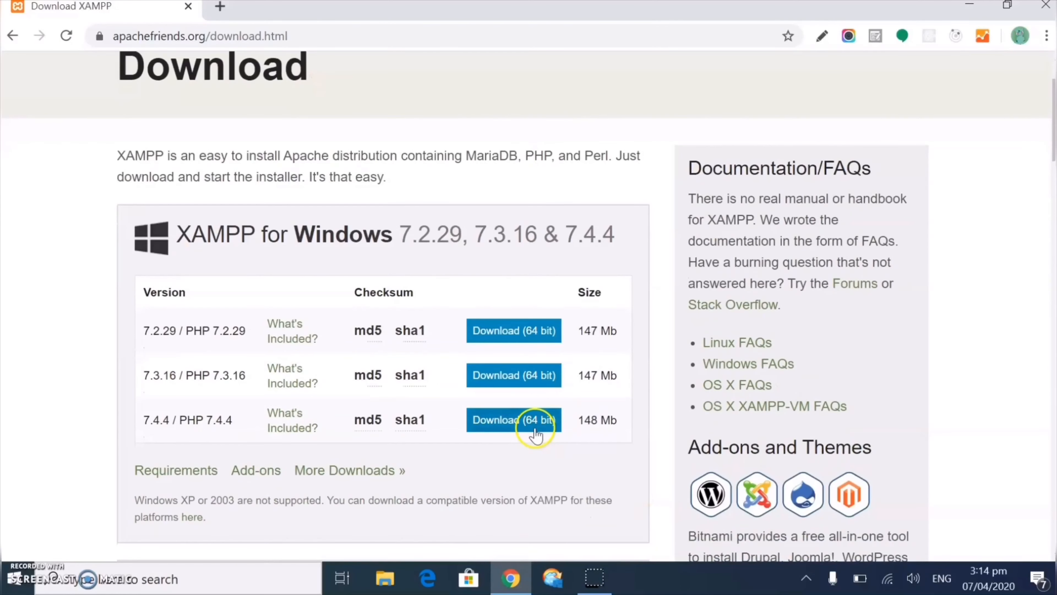
pyautogui.click(516, 331)
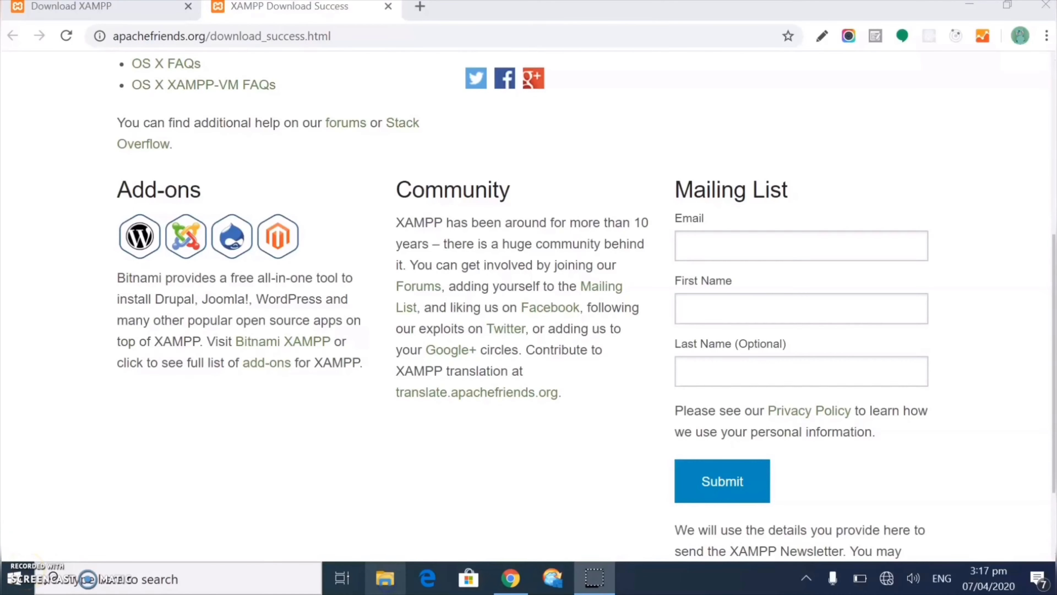
pyautogui.click(385, 578)
# Run the downloaded xampp-windows installer from the Downloads folder
pyautogui.click(63, 223)
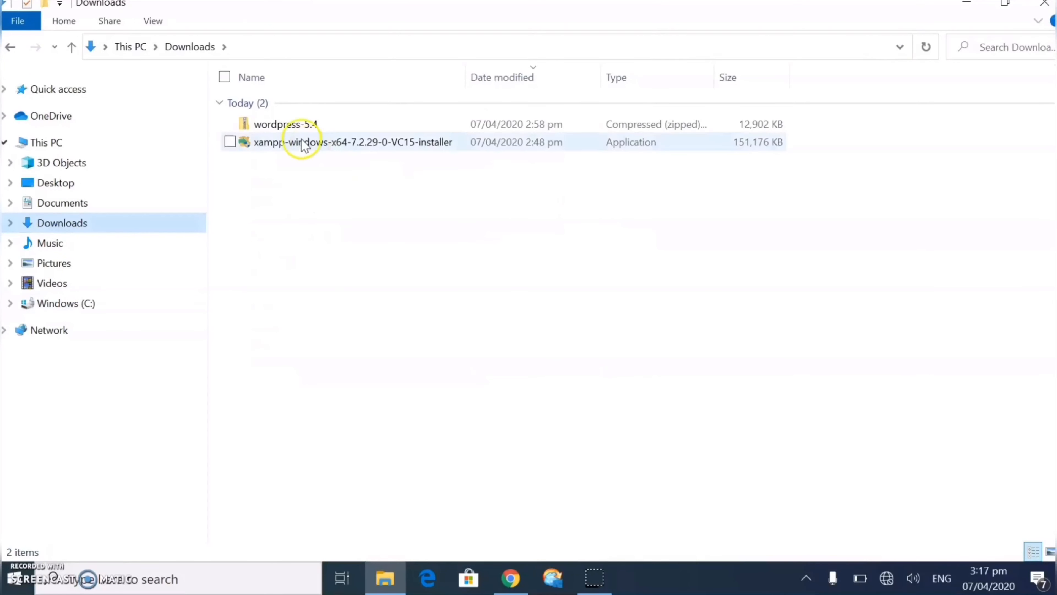
pyautogui.doubleClick(298, 144)
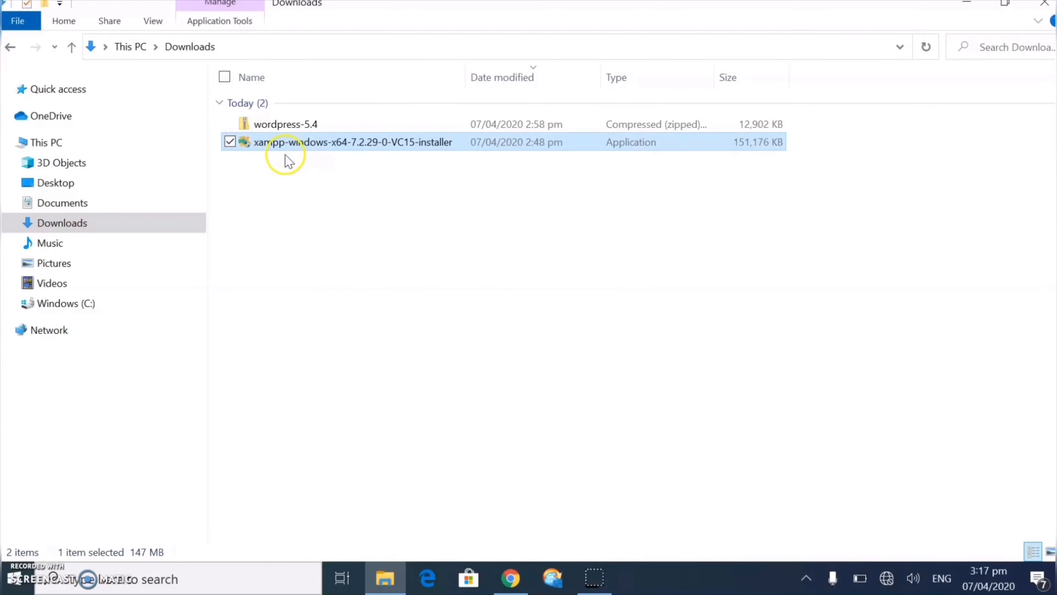
# Accept the warnings and install XAMPP with default components and folder, closing the Bitnami page
pyautogui.click(491, 328)
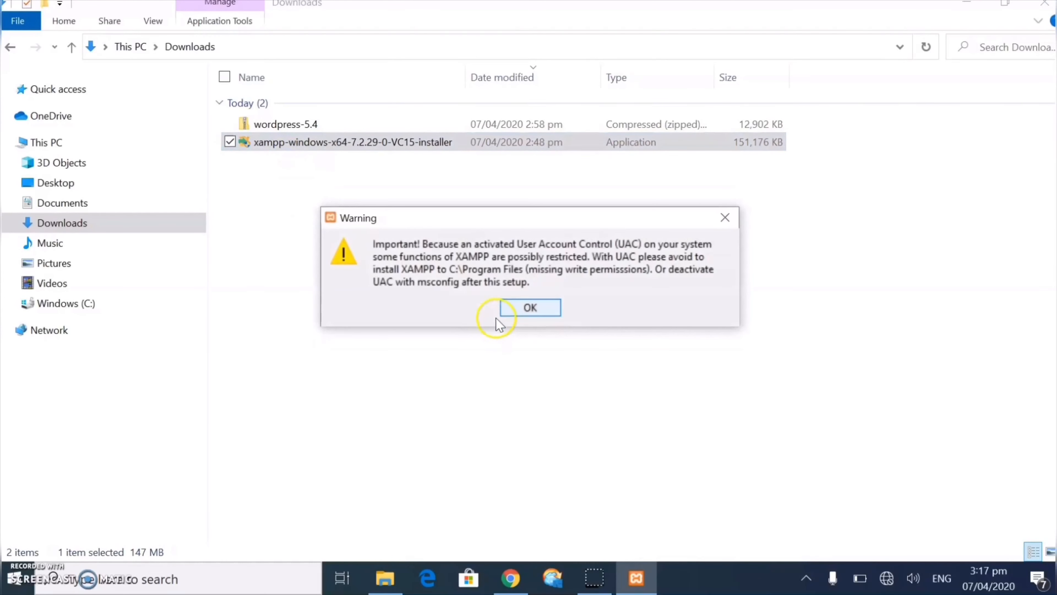
pyautogui.click(529, 310)
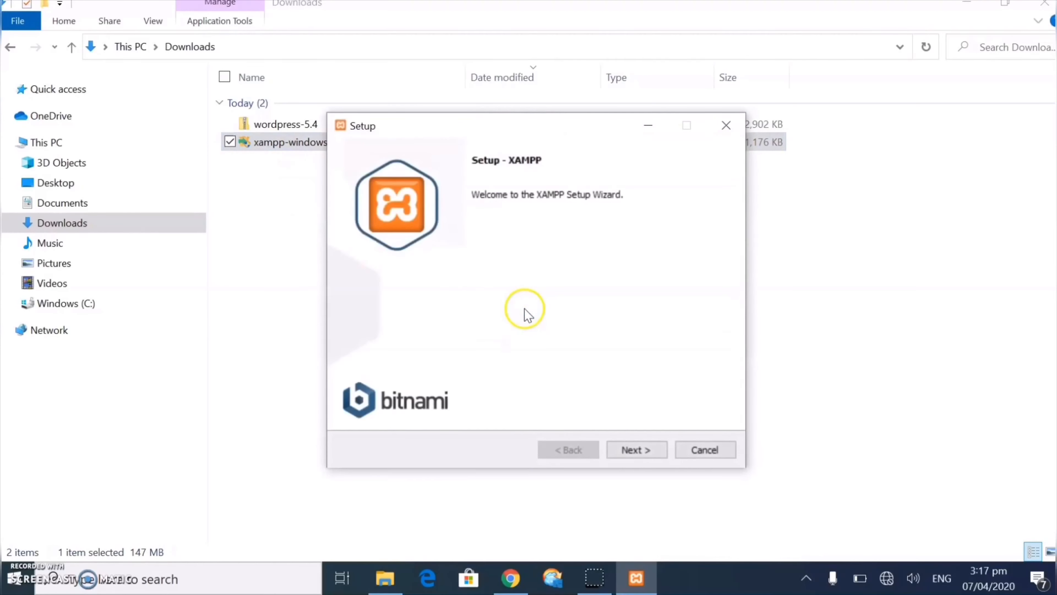
pyautogui.click(639, 452)
pyautogui.click(639, 452)
pyautogui.click(641, 452)
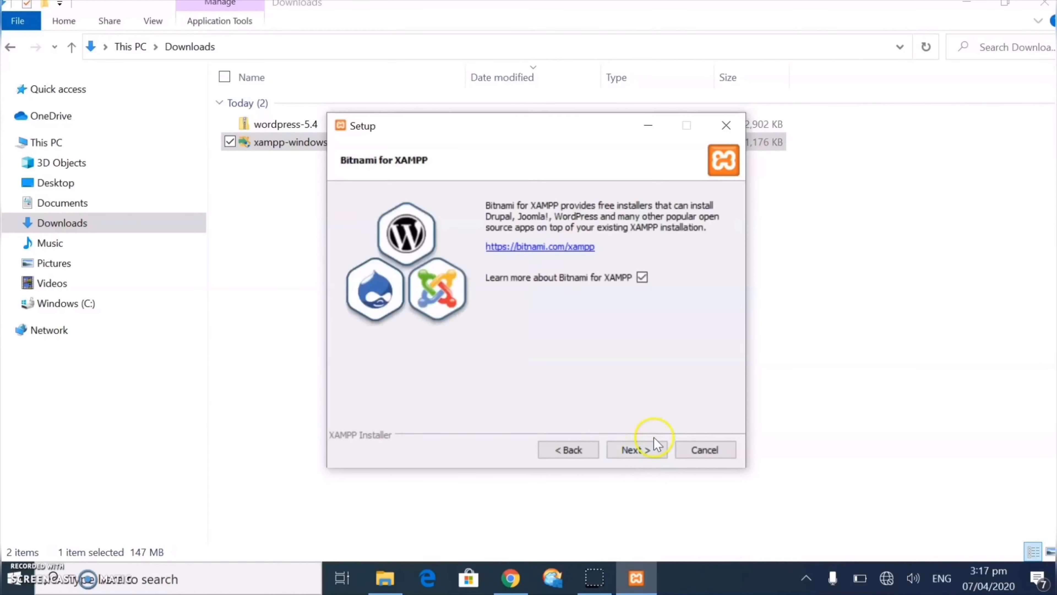
pyautogui.click(631, 451)
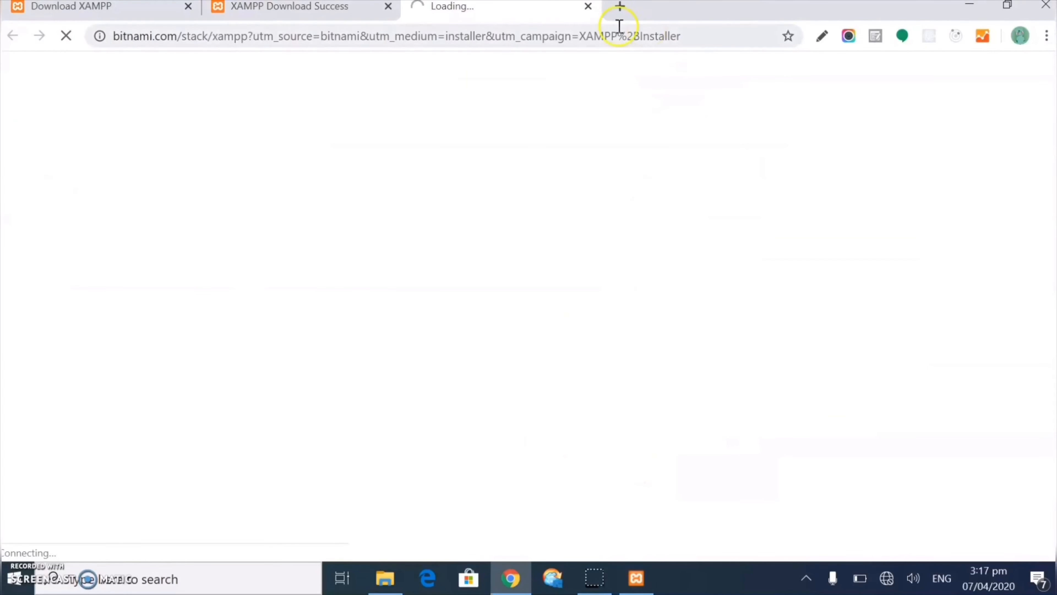
pyautogui.click(588, 6)
pyautogui.click(636, 578)
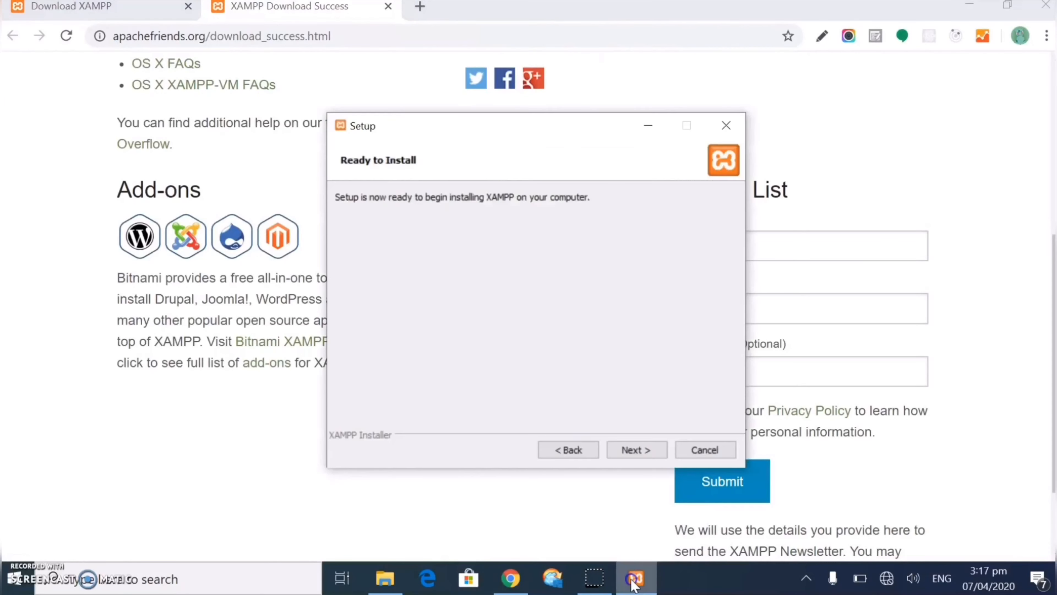
pyautogui.click(629, 451)
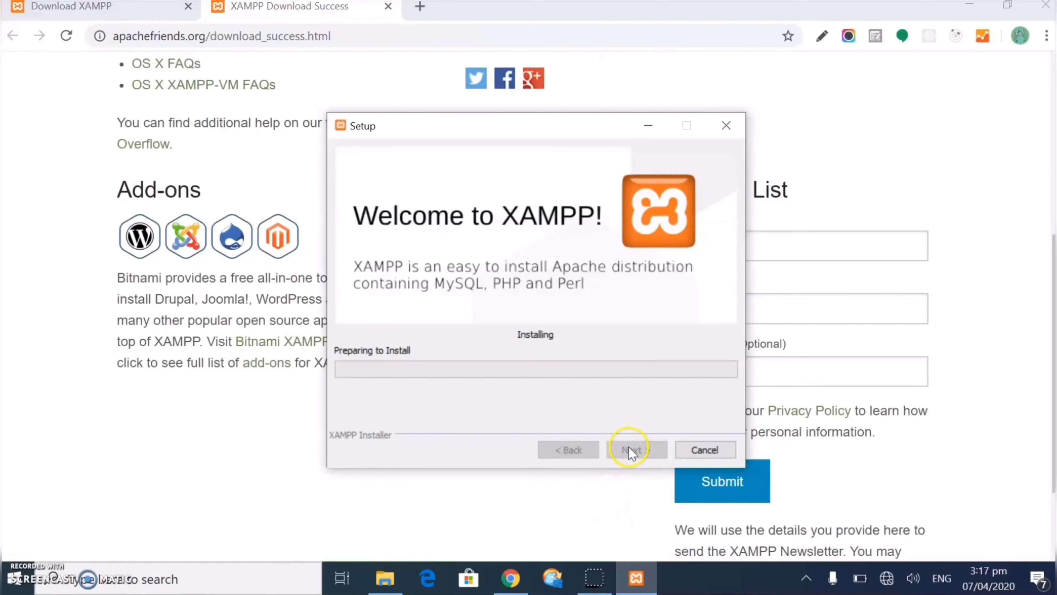
pyautogui.moveTo(535, 127); pyautogui.dragTo(462, 112)
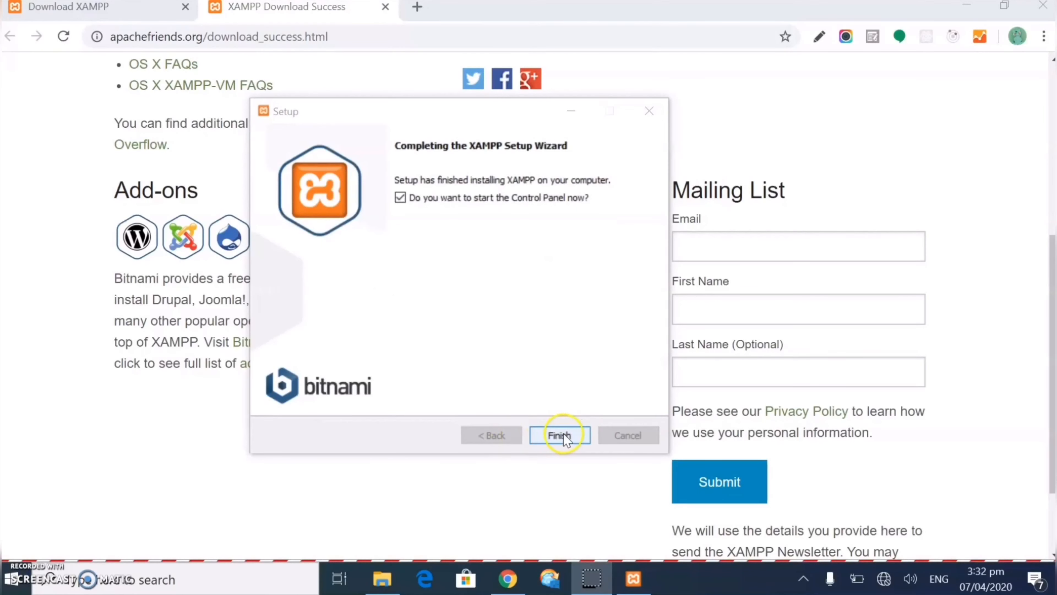
# Finish setup and launch XAMPP Control Panel in English, dismissing the access denied error
pyautogui.click(564, 436)
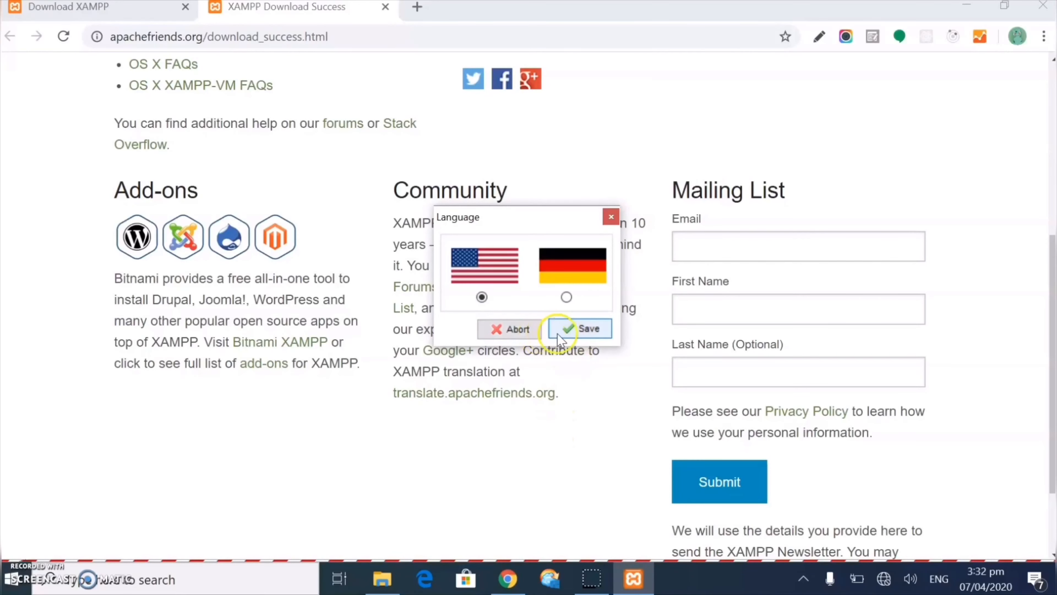
pyautogui.click(566, 333)
pyautogui.click(642, 312)
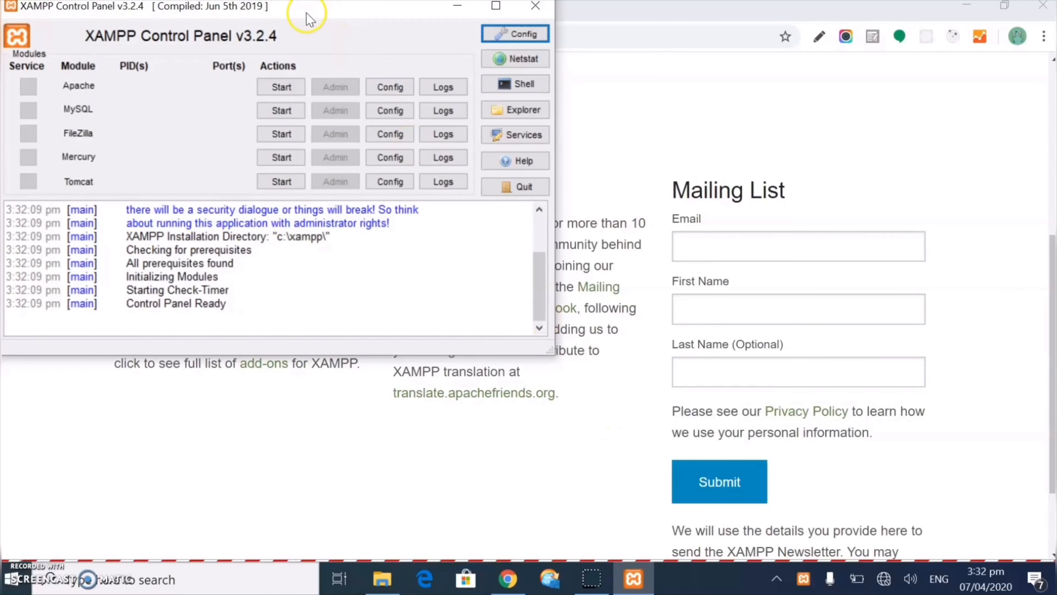
pyautogui.moveTo(309, 18); pyautogui.dragTo(322, 54)
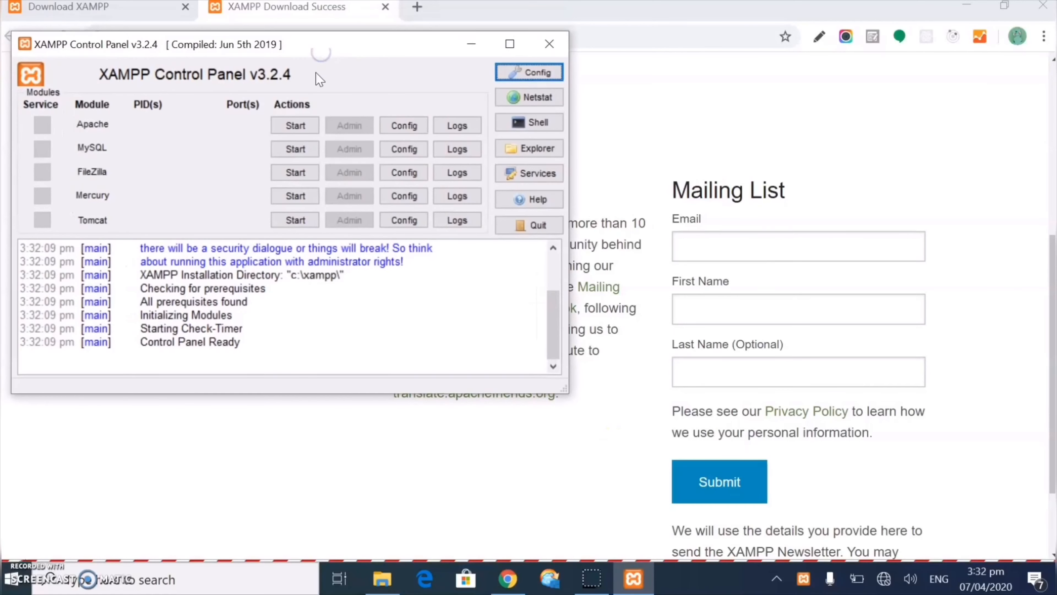
# Start Apache and MySQL, then minimize the Control Panel
pyautogui.click(308, 130)
pyautogui.click(297, 145)
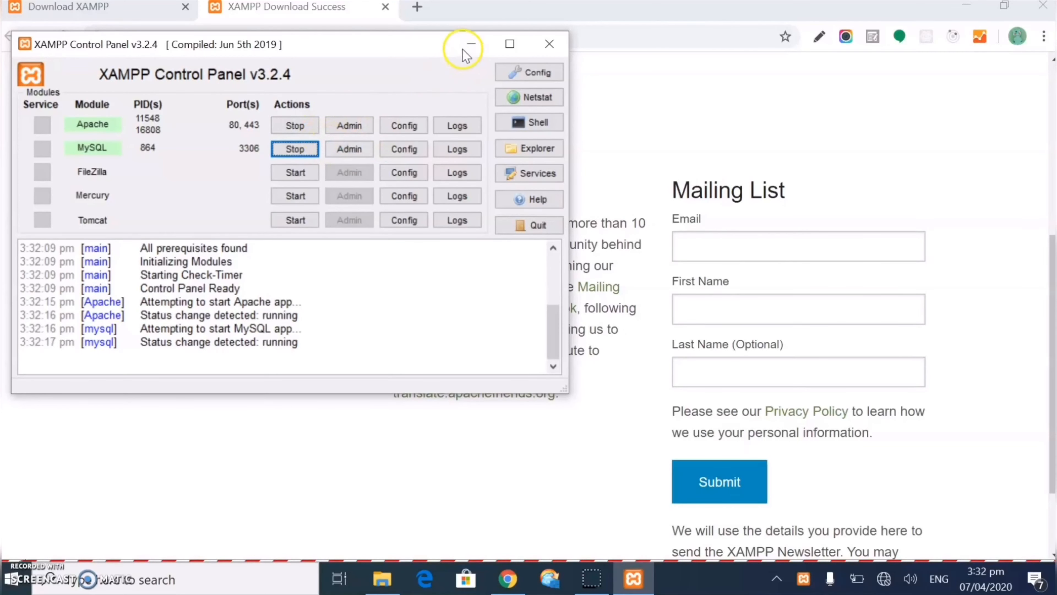
pyautogui.click(469, 45)
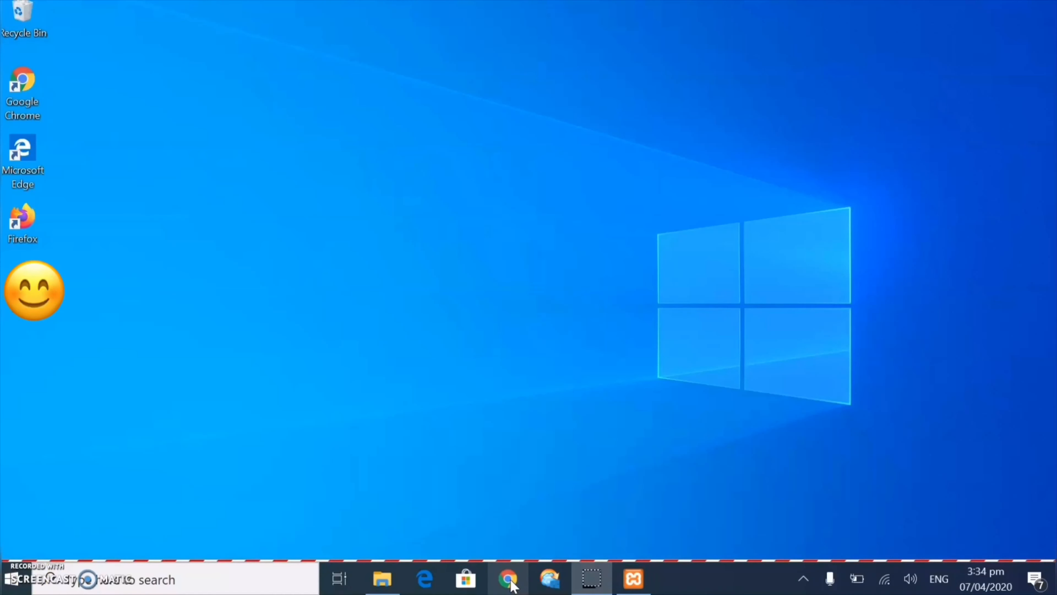
# Download the WordPress 5.4 zip from wordpress.org's Get WordPress page
pyautogui.click(512, 585)
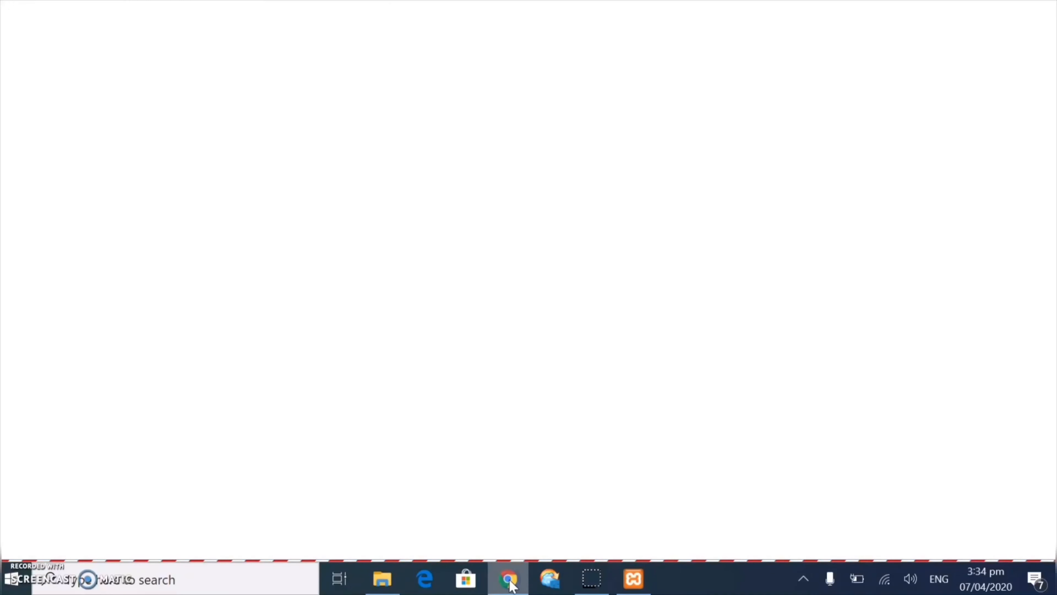
pyautogui.write('wordpress.org')
pyautogui.press('Return')
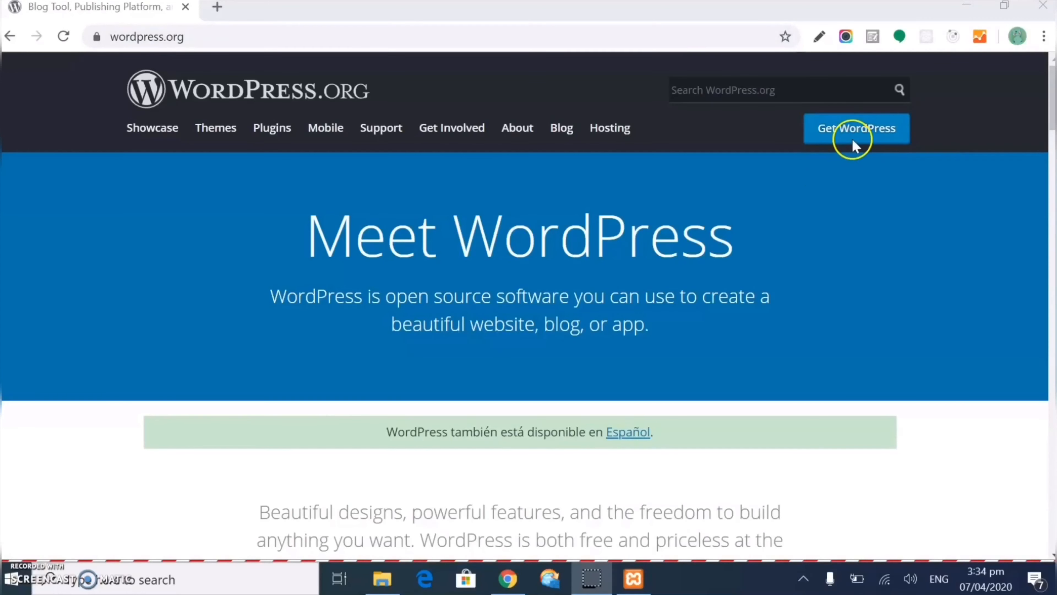
pyautogui.click(854, 140)
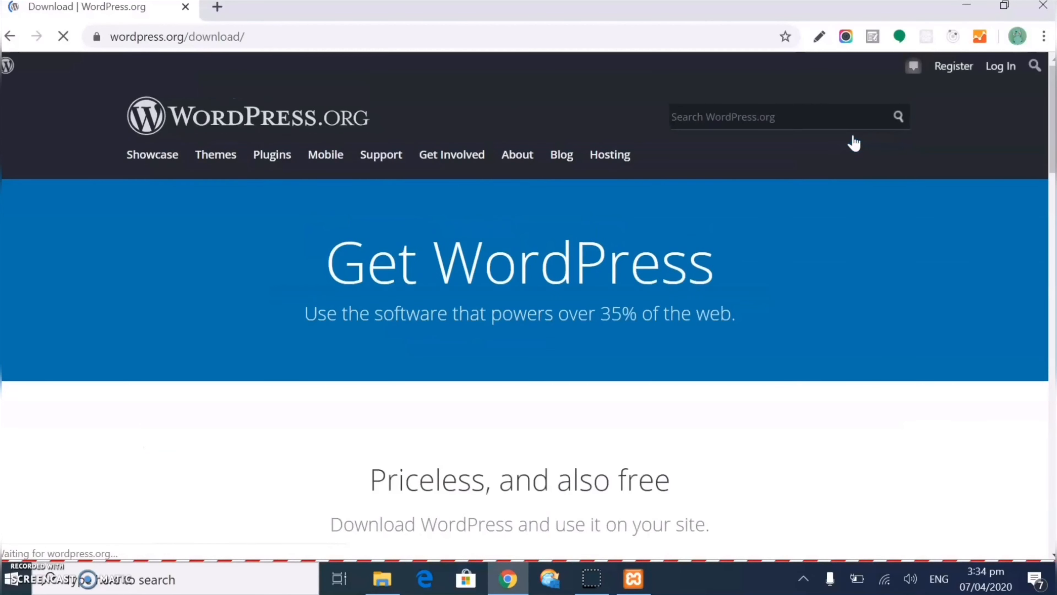
pyautogui.scroll(-3, 503, 246)
pyautogui.scroll(-2, 504, 246)
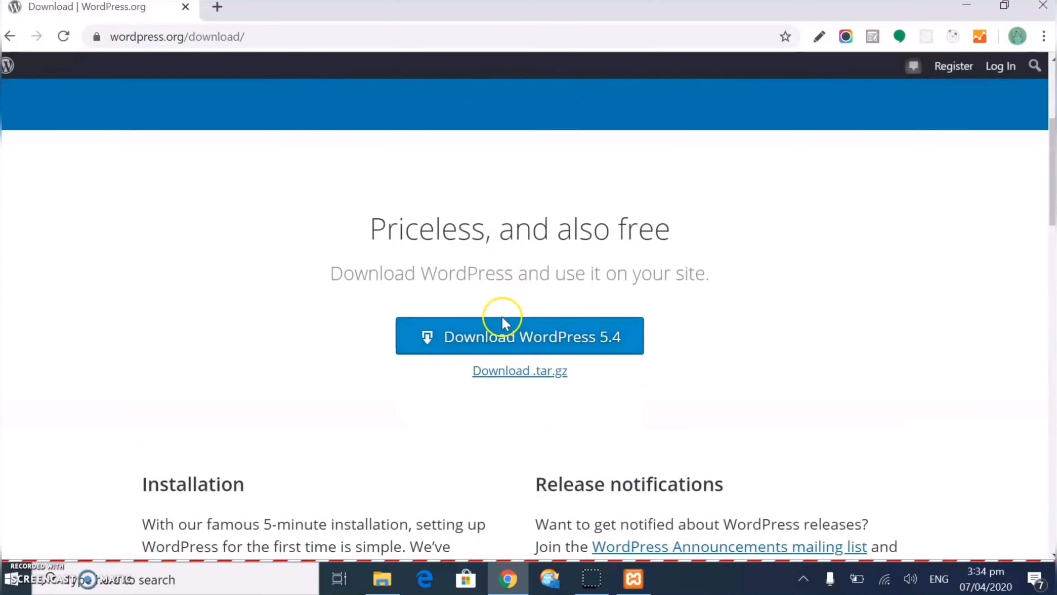
pyautogui.click(526, 349)
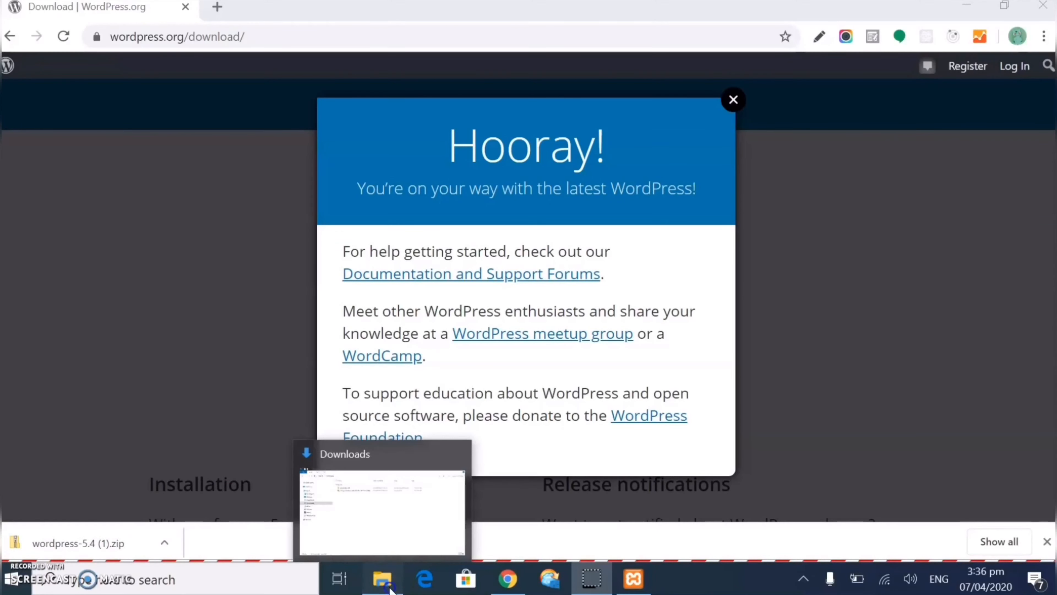
# Extract wordpress-5.4.zip from Downloads into its own wordpress-5.4 folder
pyautogui.click(387, 581)
pyautogui.click(296, 125)
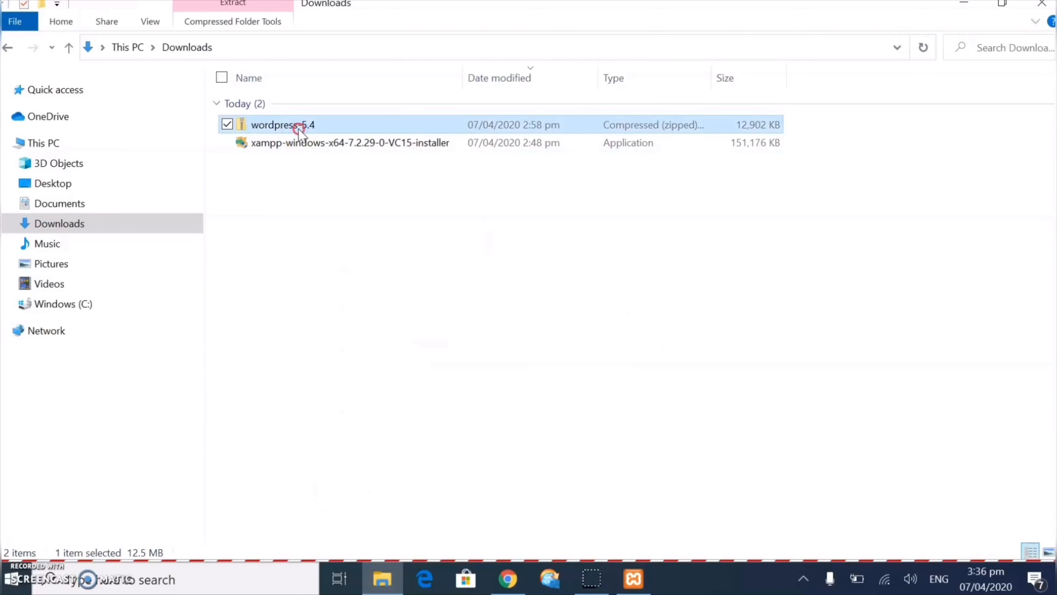
pyautogui.rightClick(296, 125)
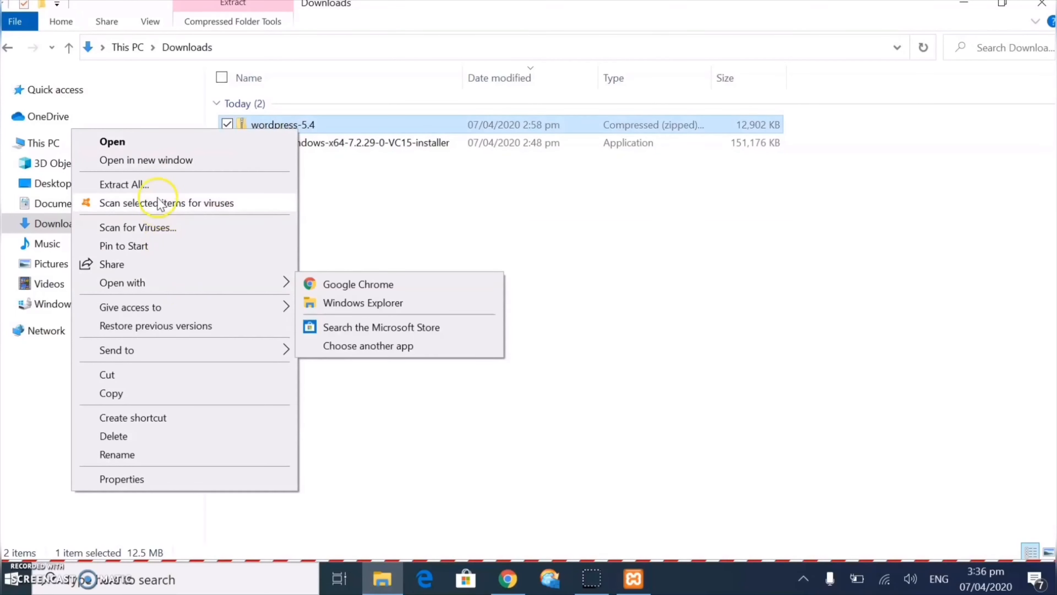
pyautogui.click(154, 185)
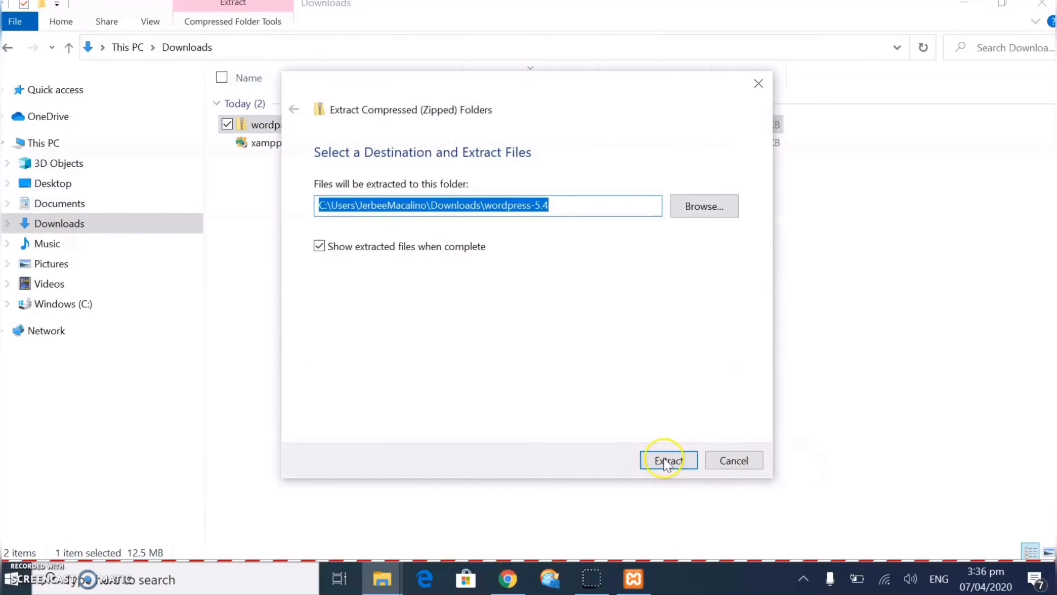
pyautogui.click(666, 460)
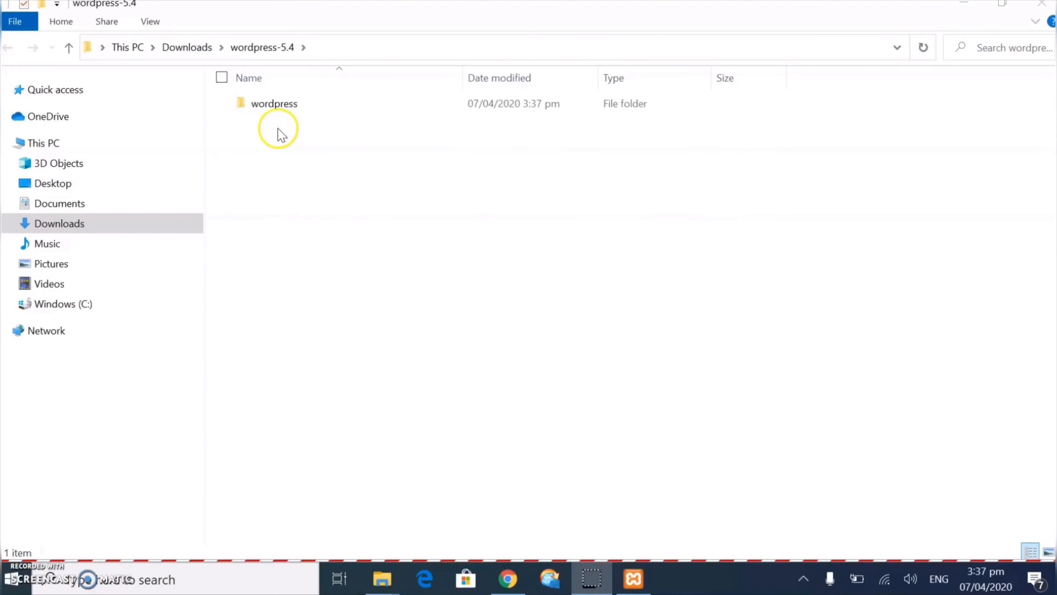
# Copy the extracted wordpress folder into C:\xampp\htdocs
pyautogui.click(283, 113)
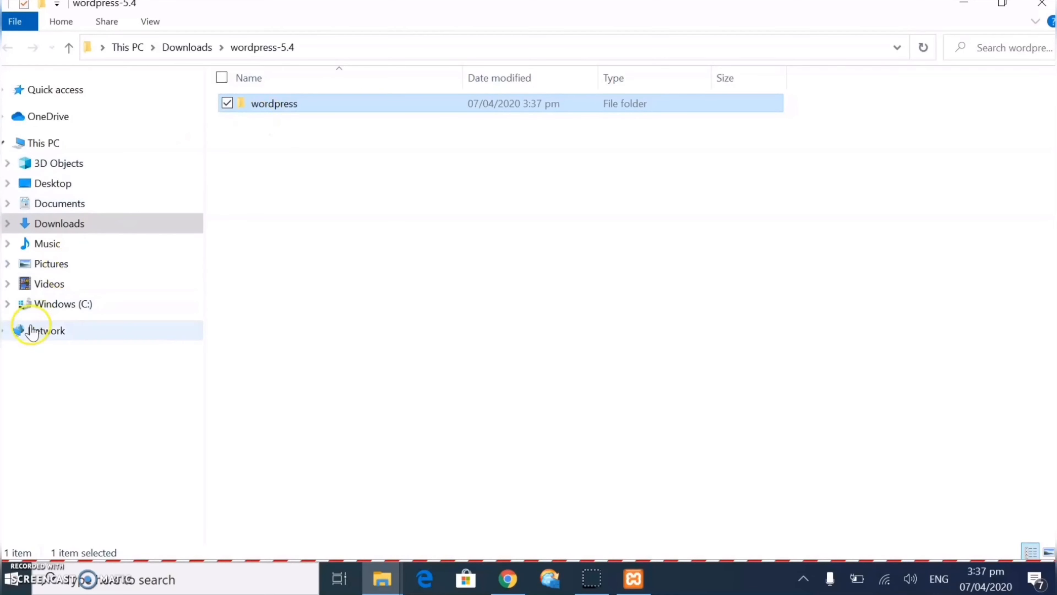
pyautogui.click(47, 308)
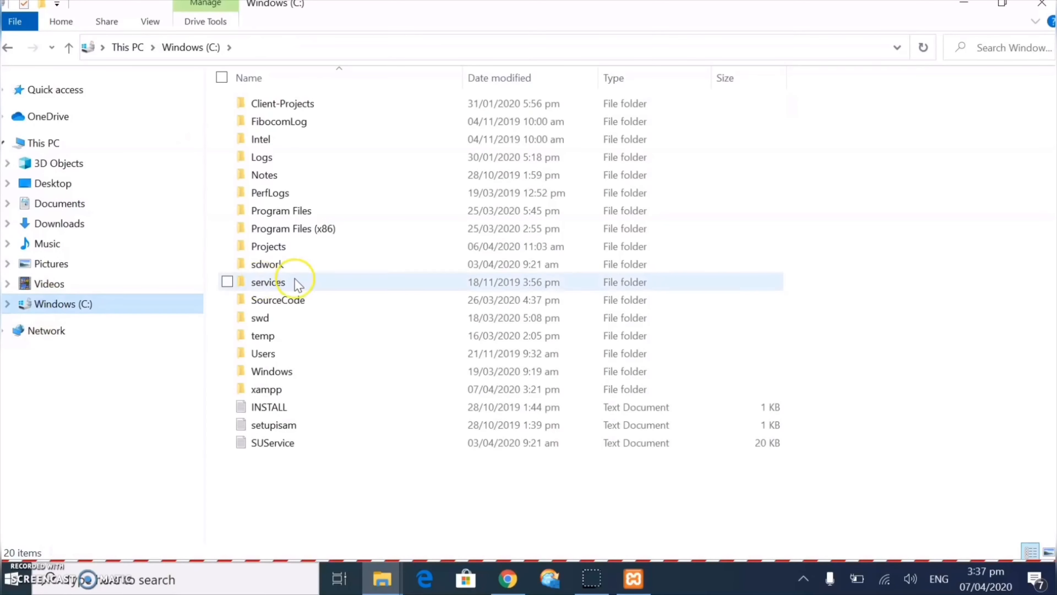
pyautogui.click(257, 395)
pyautogui.doubleClick(257, 395)
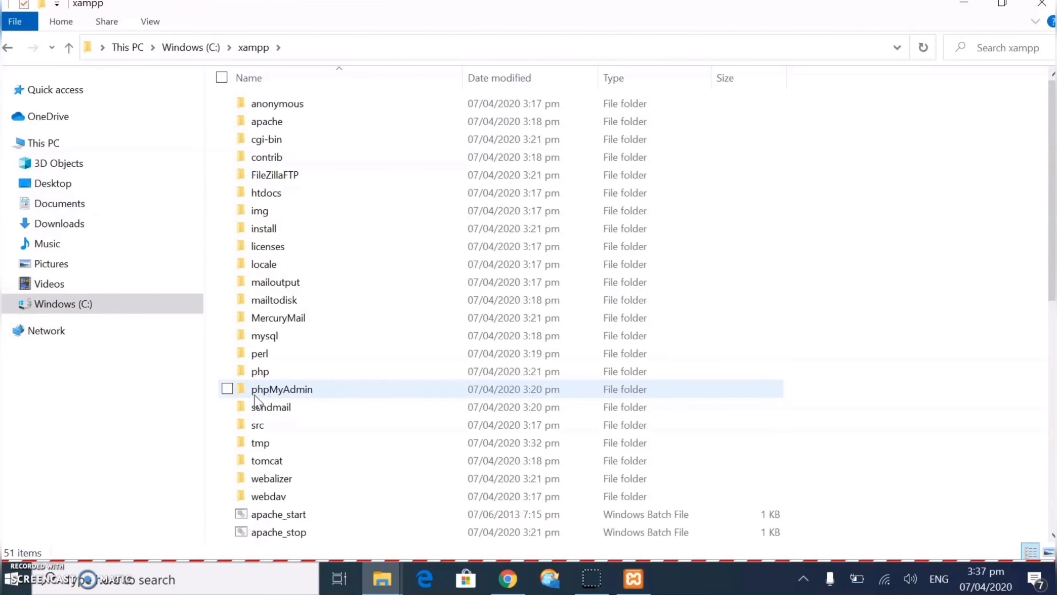
pyautogui.doubleClick(268, 195)
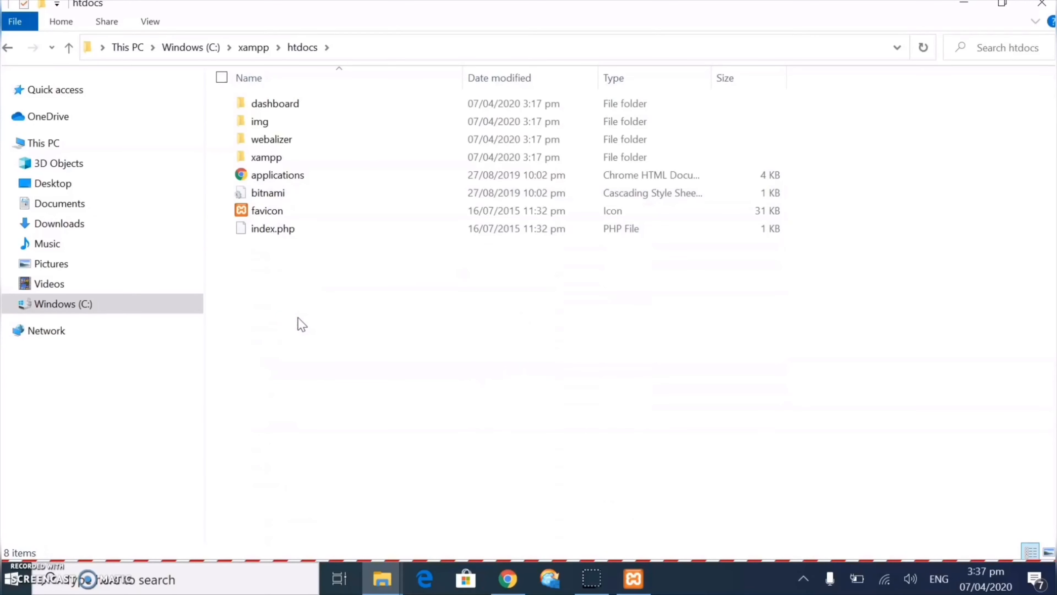
pyautogui.hotkey('ctrl', 'v')
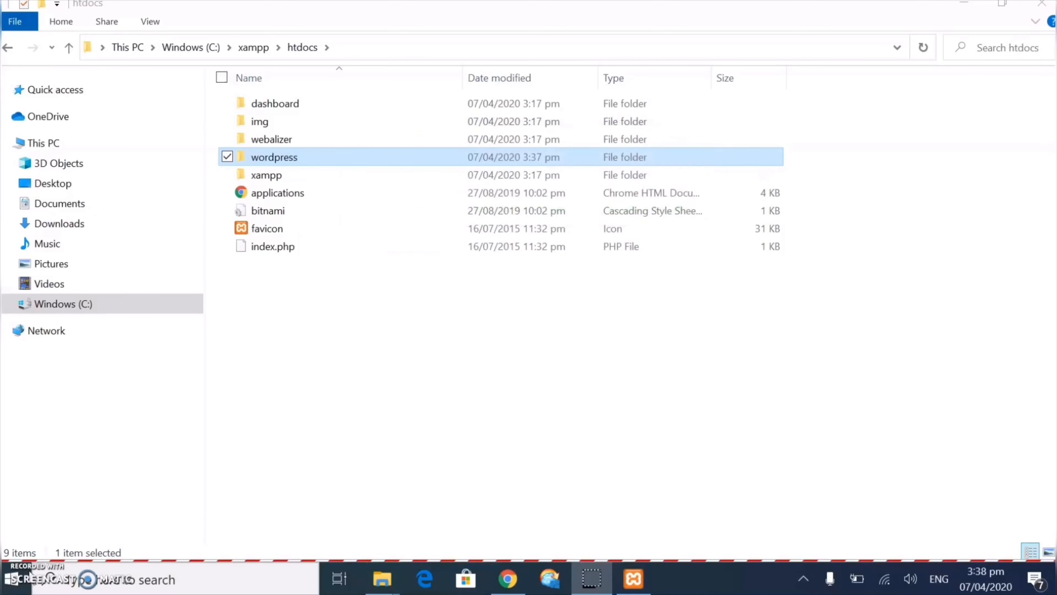
# Rename the copied wordpress folder in htdocs to mysite
pyautogui.rightClick(276, 161)
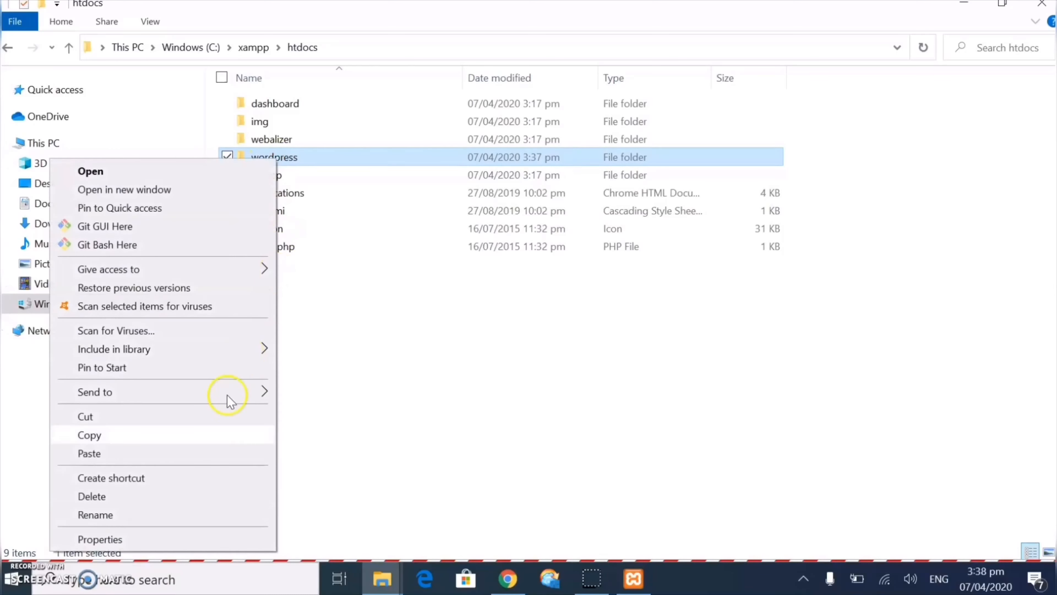
pyautogui.click(139, 515)
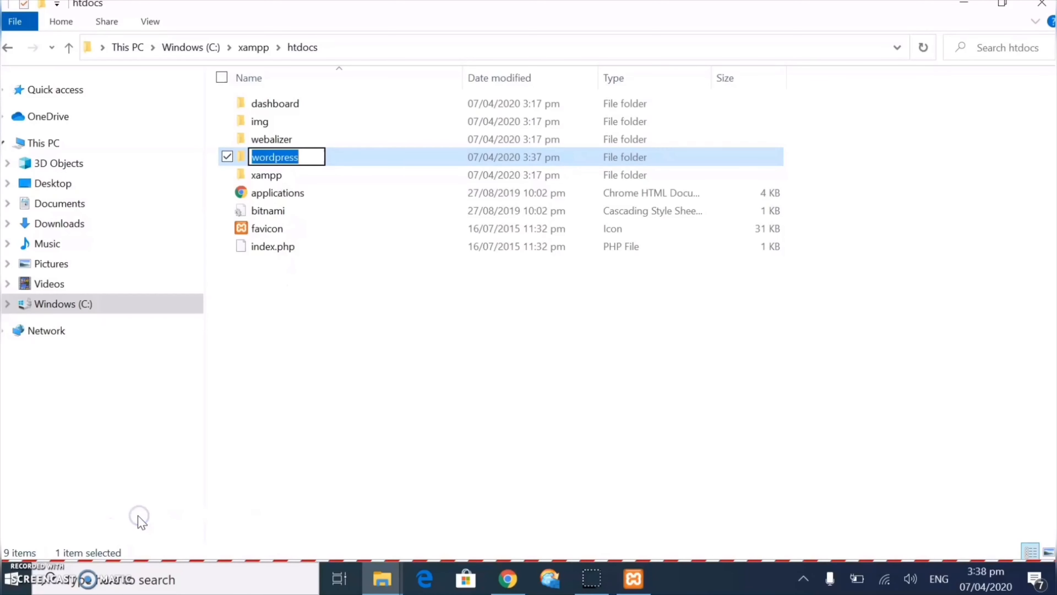
pyautogui.write('mys')
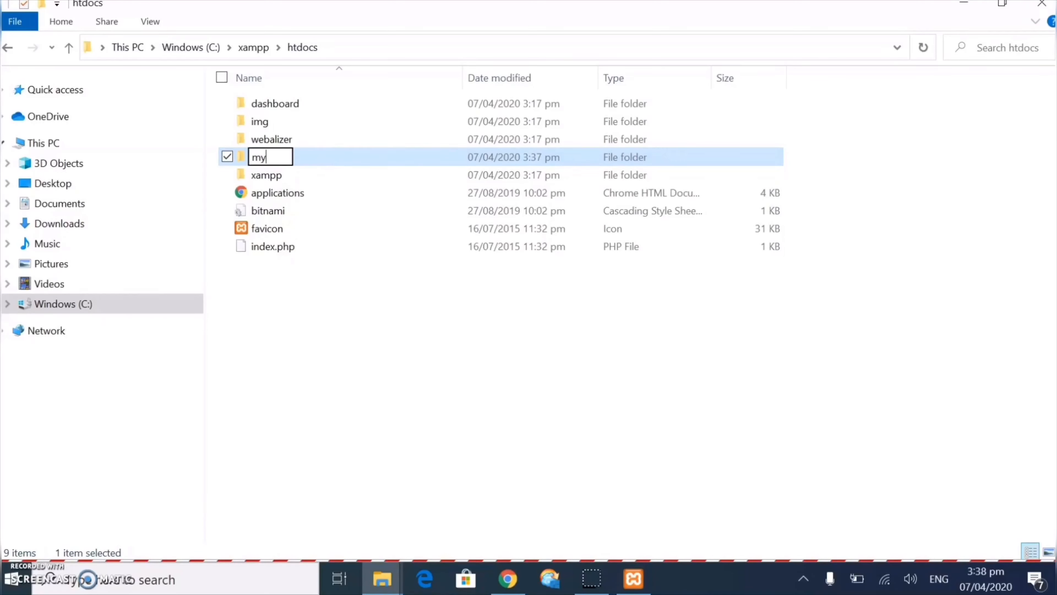
pyautogui.write('ite')
pyautogui.press('Return')
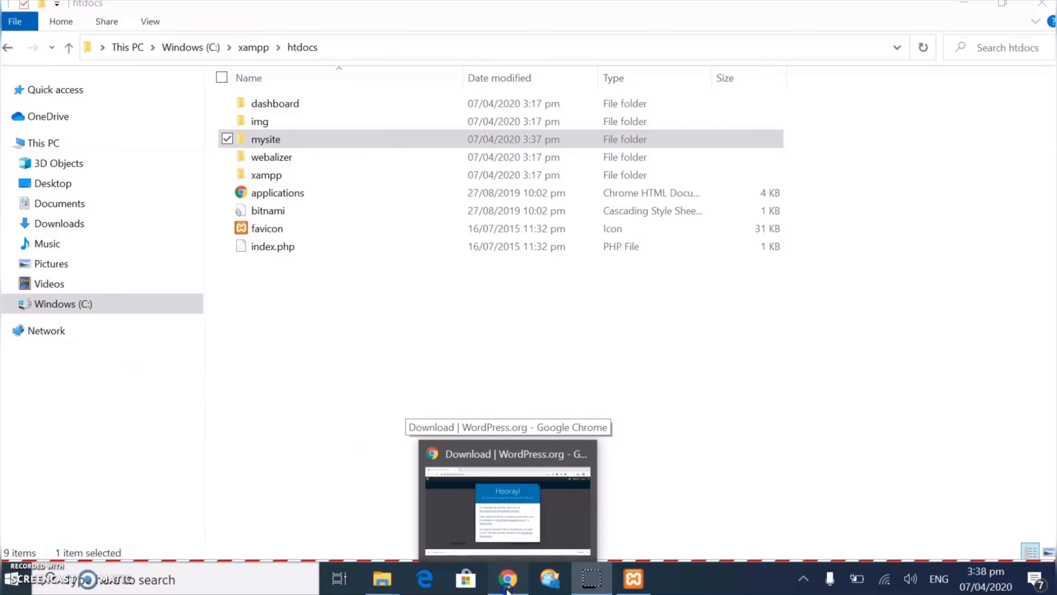
# Go to localhost/phpmyadmin in Chrome
pyautogui.click(507, 587)
pyautogui.click(155, 38)
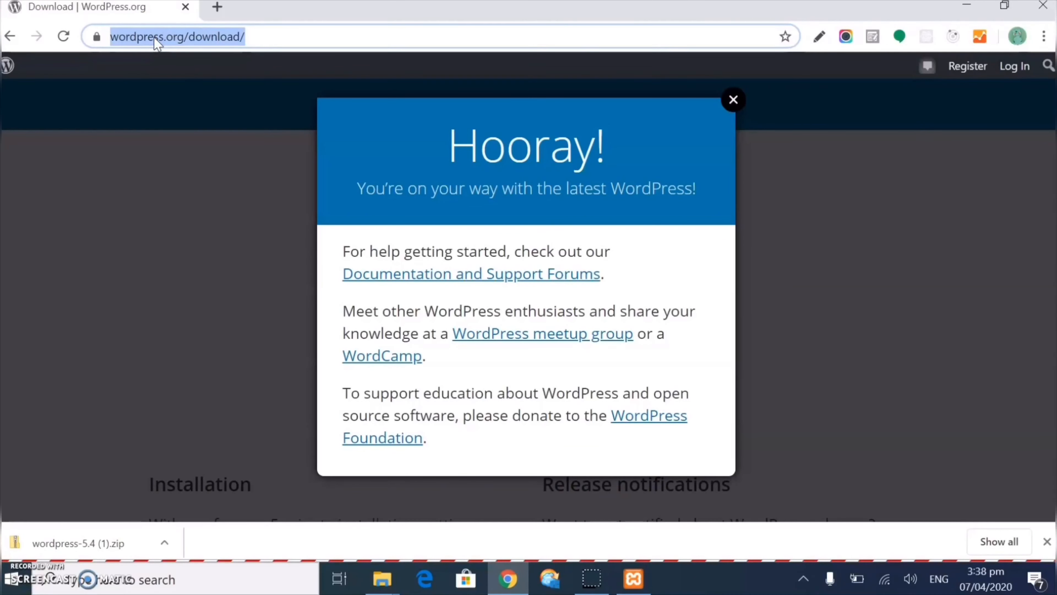
pyautogui.write('local')
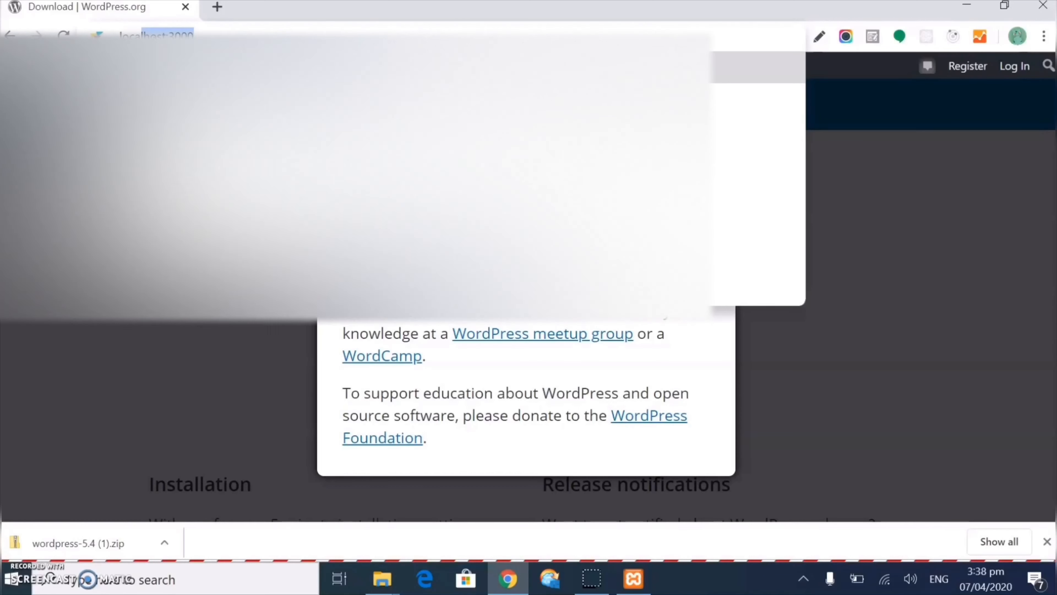
pyautogui.write('host')
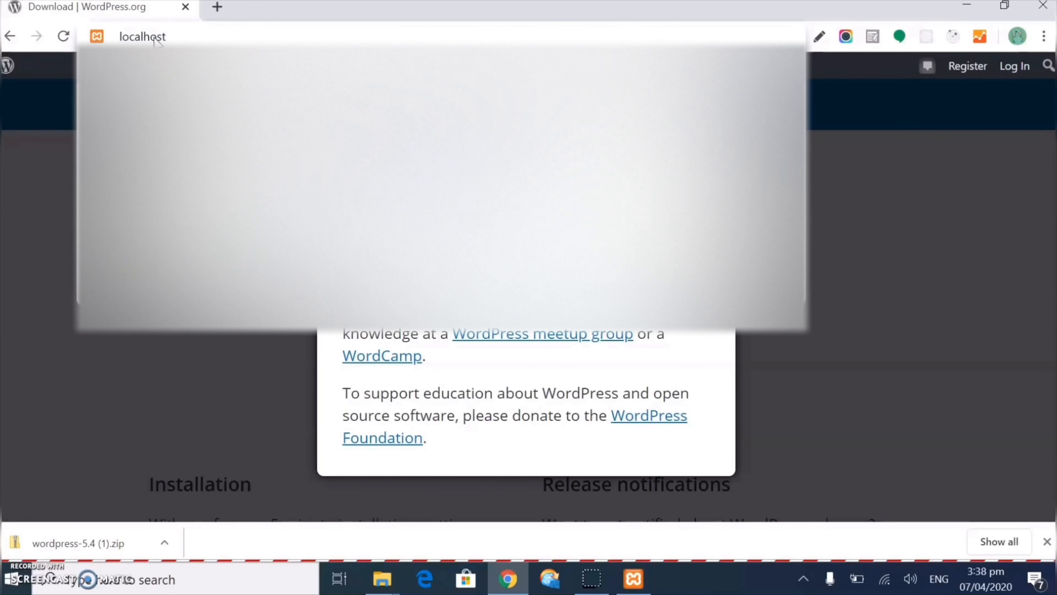
pyautogui.write('/phpmyadmin/')
pyautogui.press('Return')
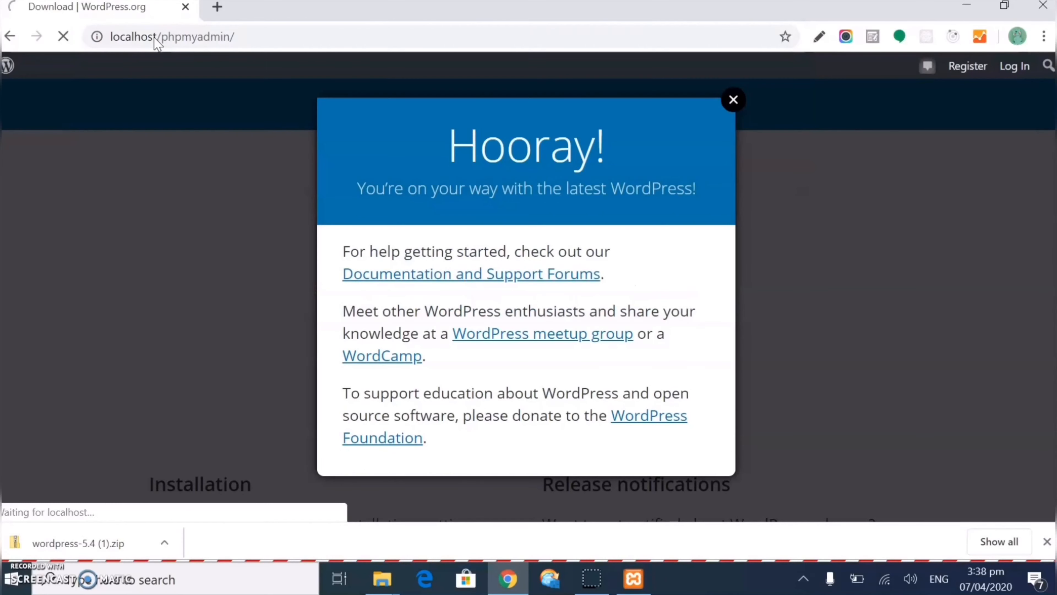
pyautogui.click(254, 87)
pyautogui.click(297, 208)
pyautogui.write('db')
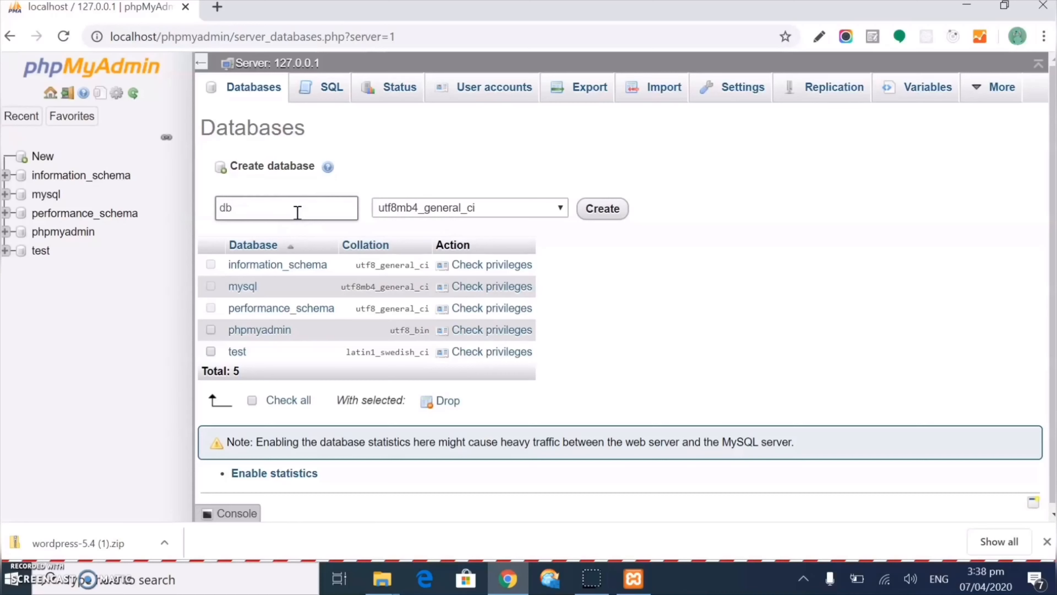
pyautogui.write('_mysite')
pyautogui.click(606, 208)
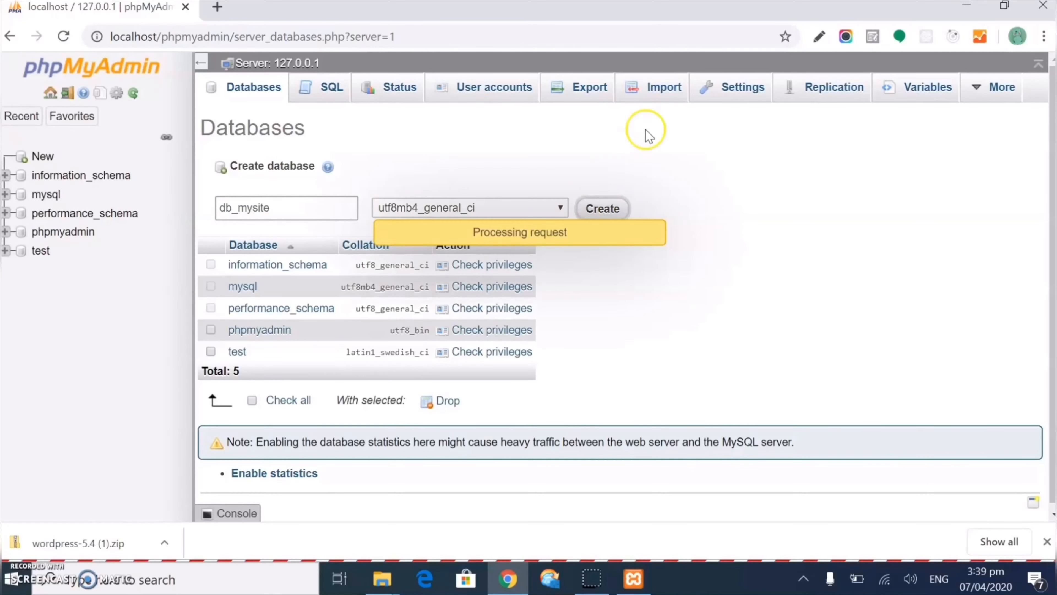
pyautogui.click(217, 6)
pyautogui.write('http://localhost/mysite/')
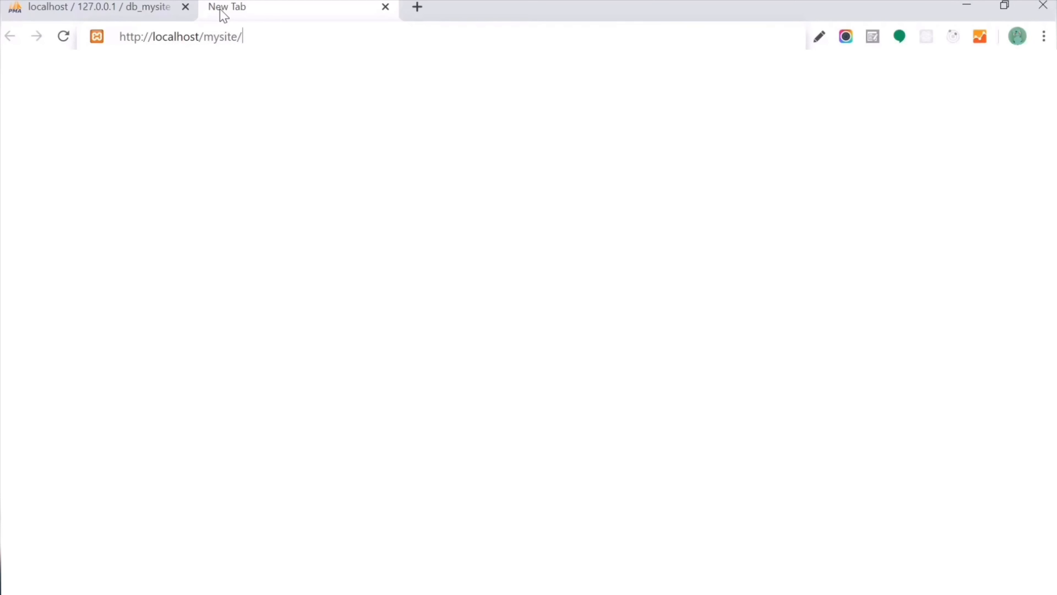
# Load localhost/mysite and continue WordPress setup with English (United States)
pyautogui.press('Return')
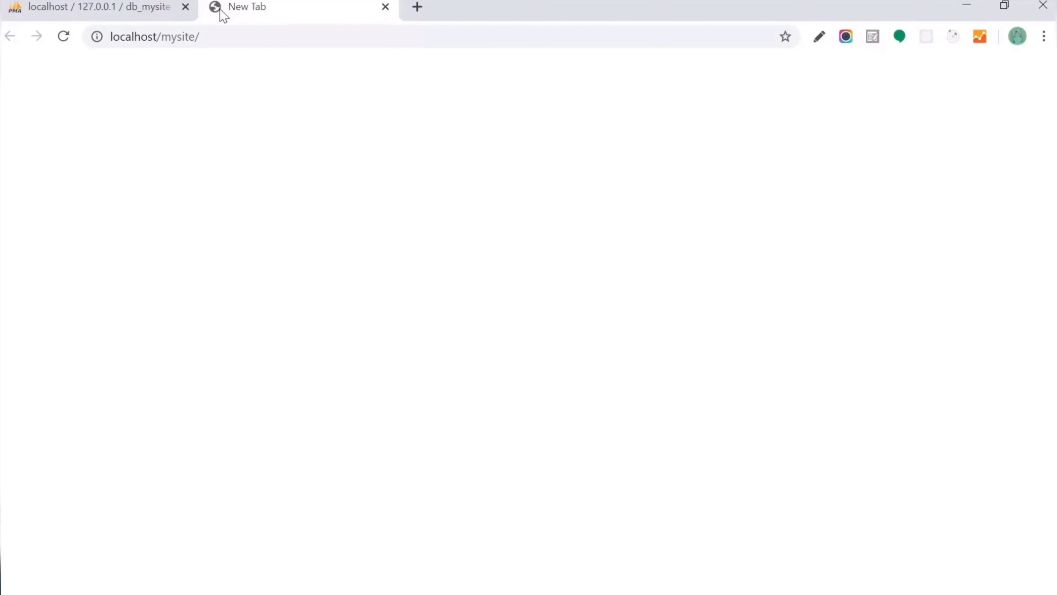
pyautogui.click(242, 37)
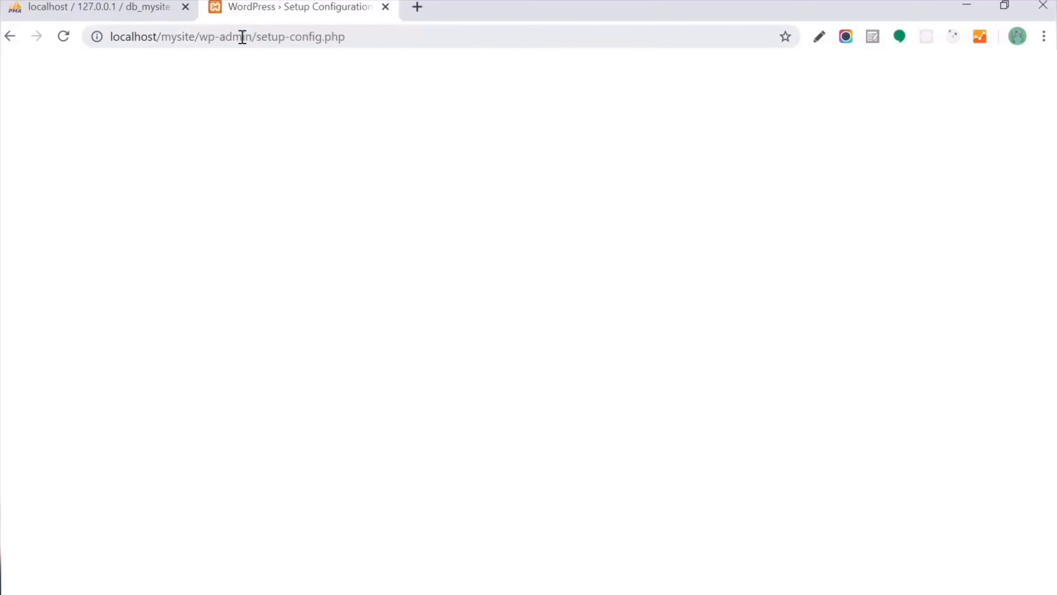
pyautogui.scroll(-2, 358, 142)
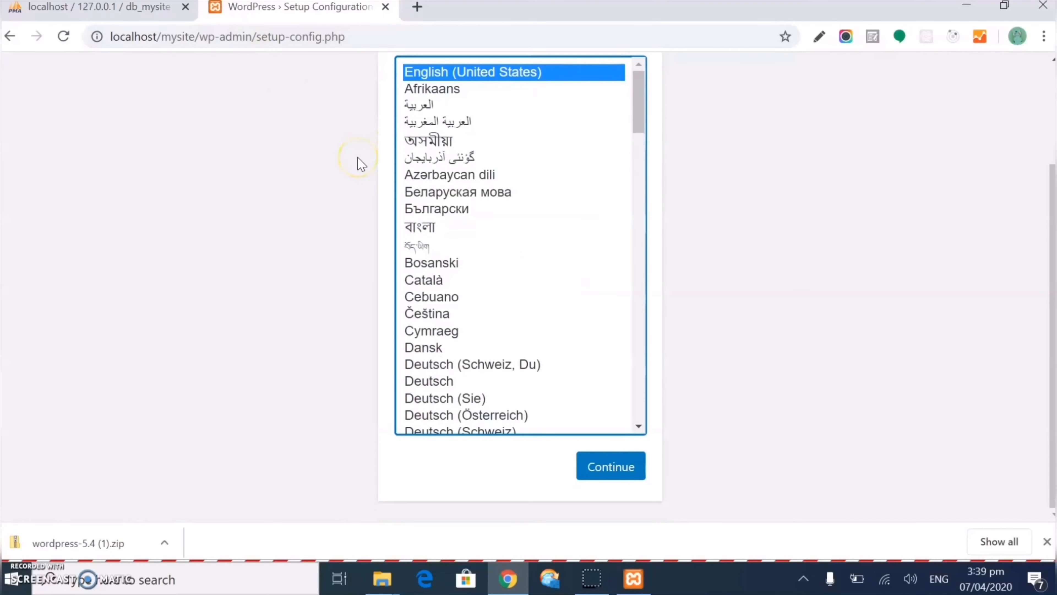
pyautogui.scroll(2, 358, 163)
pyautogui.scroll(-2, 387, 208)
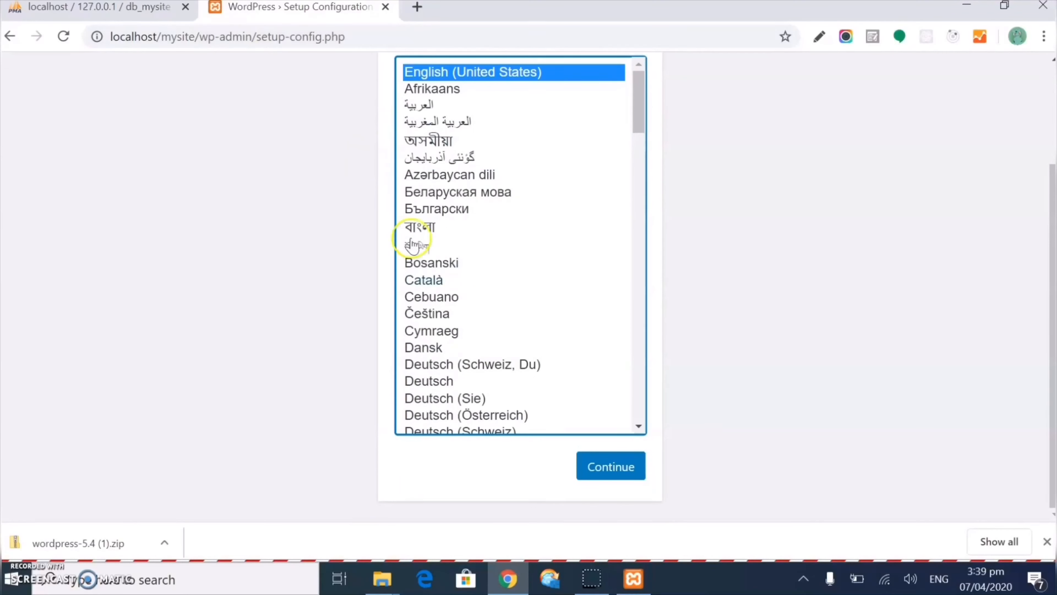
pyautogui.click(600, 475)
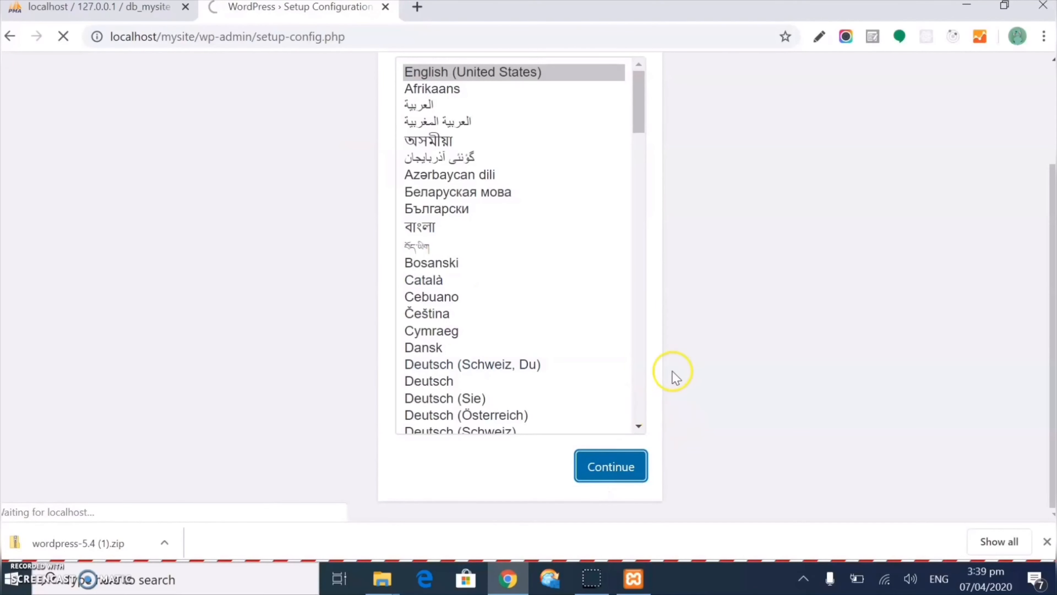
# Proceed to the database connection form and enter db_mysite as the Database Name
pyautogui.scroll(-1, 675, 368)
pyautogui.click(258, 467)
pyautogui.click(390, 243)
pyautogui.write('db_mysite')
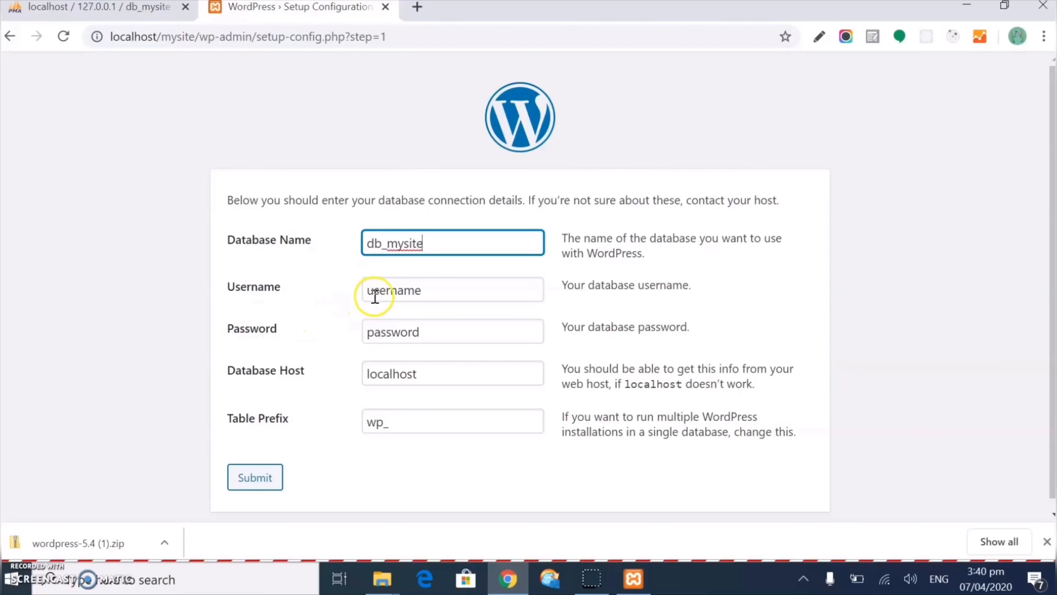
# Submit the db_mysite connection details with username root and the password field left empty
pyautogui.doubleClick(397, 288)
pyautogui.write('ad')
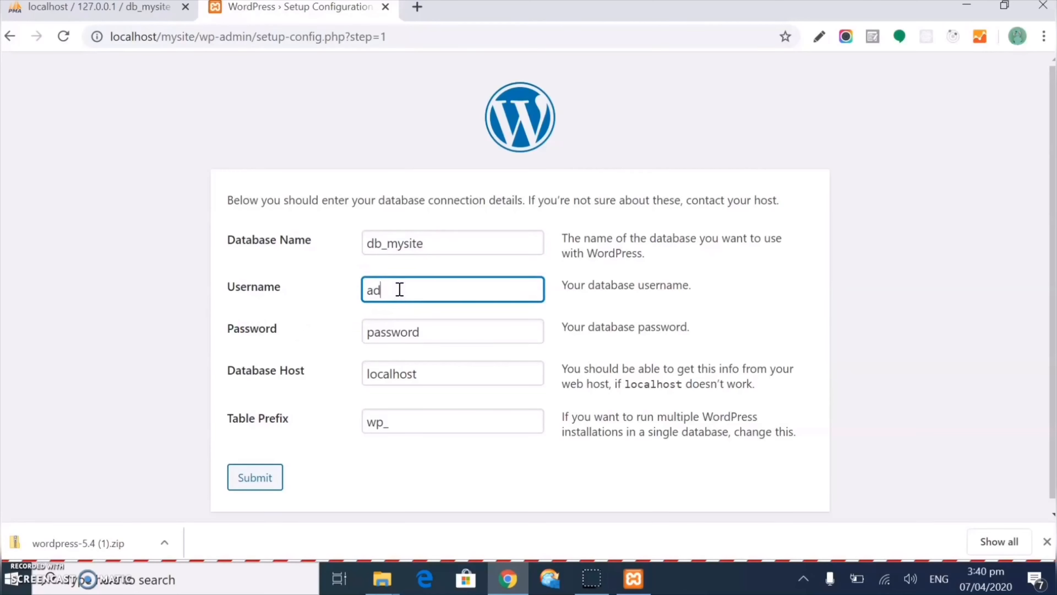
pyautogui.write('min')
pyautogui.press('Tab')
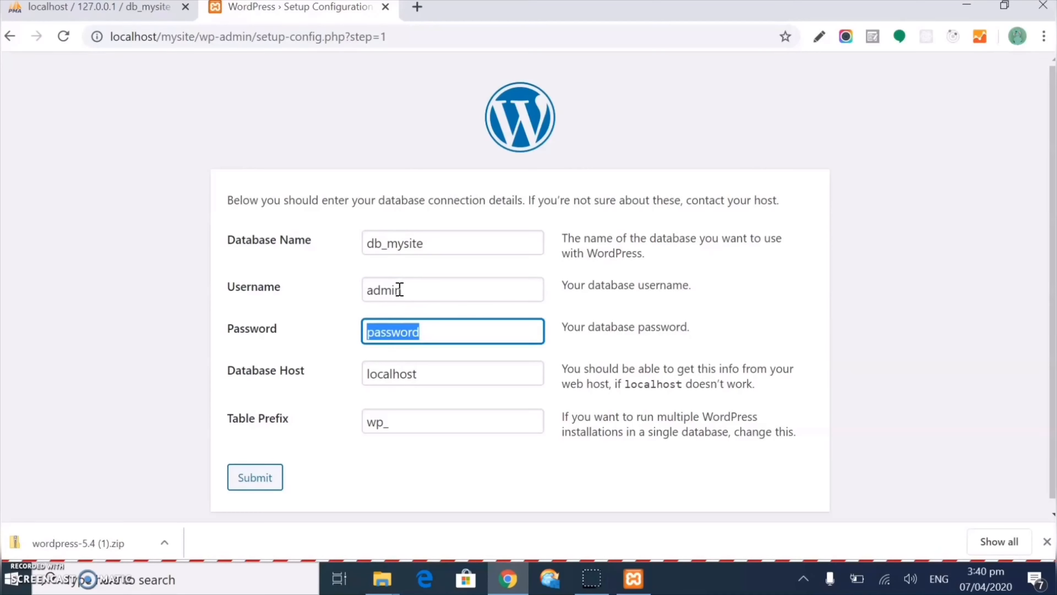
pyautogui.doubleClick(383, 290)
pyautogui.write('root')
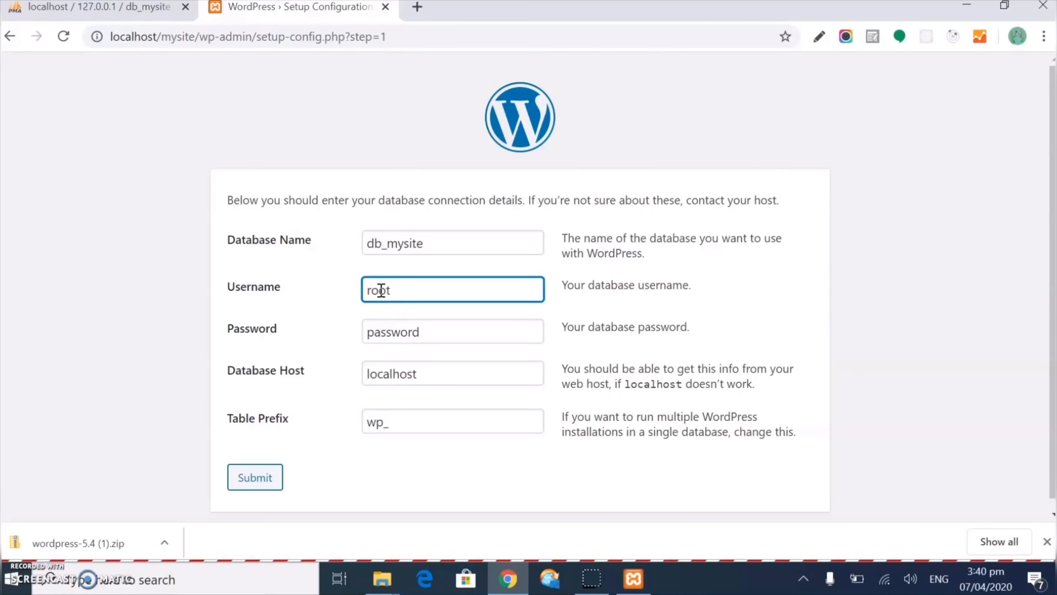
pyautogui.doubleClick(402, 333)
pyautogui.press('BackSpace')
pyautogui.click(254, 477)
# Run the installation and enter 'My Site' as the Site Title
pyautogui.click(282, 263)
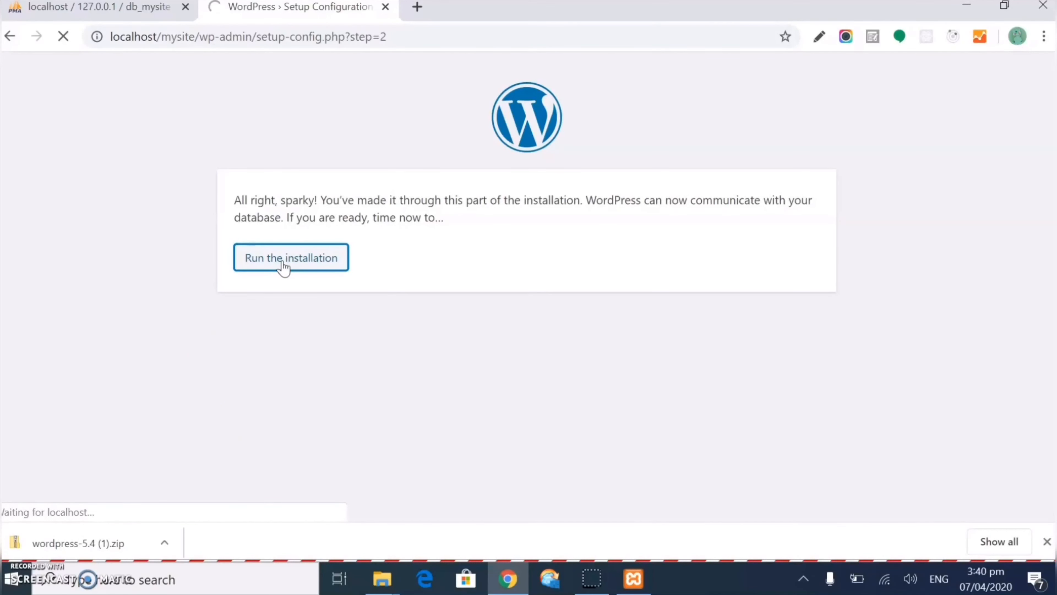
pyautogui.click(267, 267)
pyautogui.scroll(-3, 272, 287)
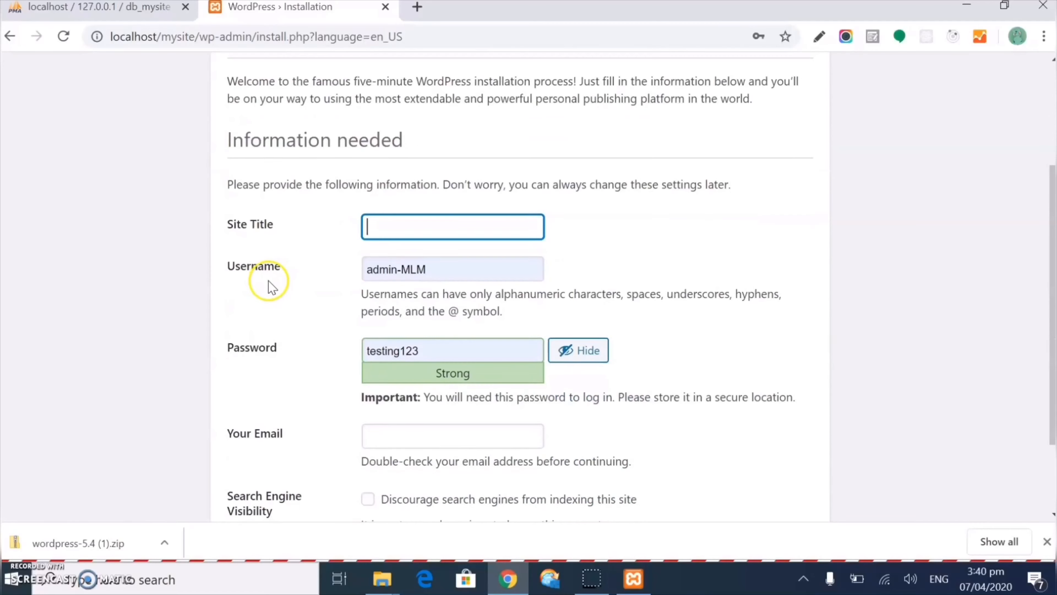
pyautogui.click(381, 234)
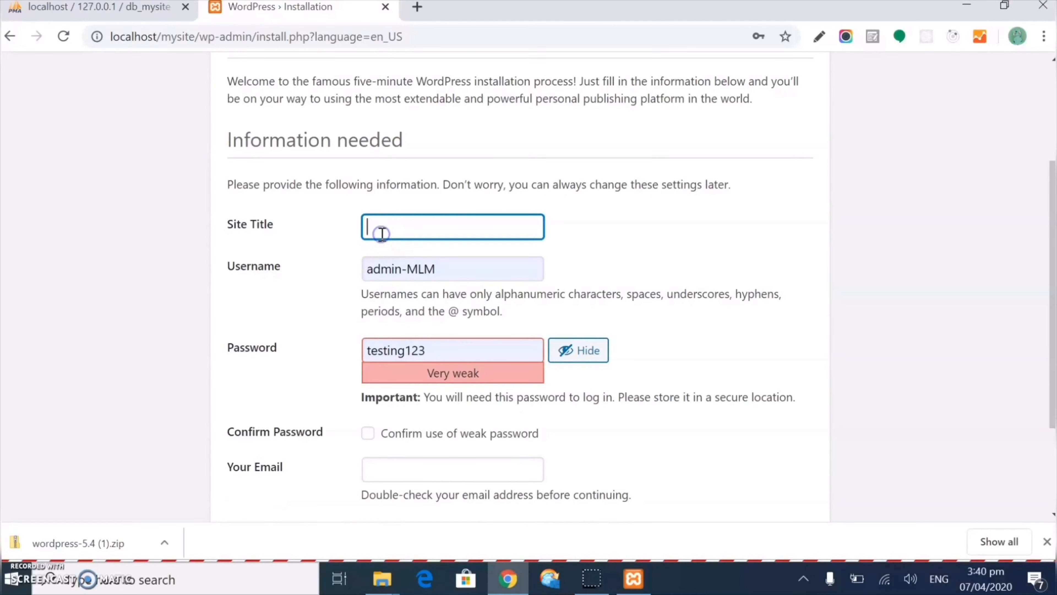
pyautogui.write('My Site')
pyautogui.click(340, 270)
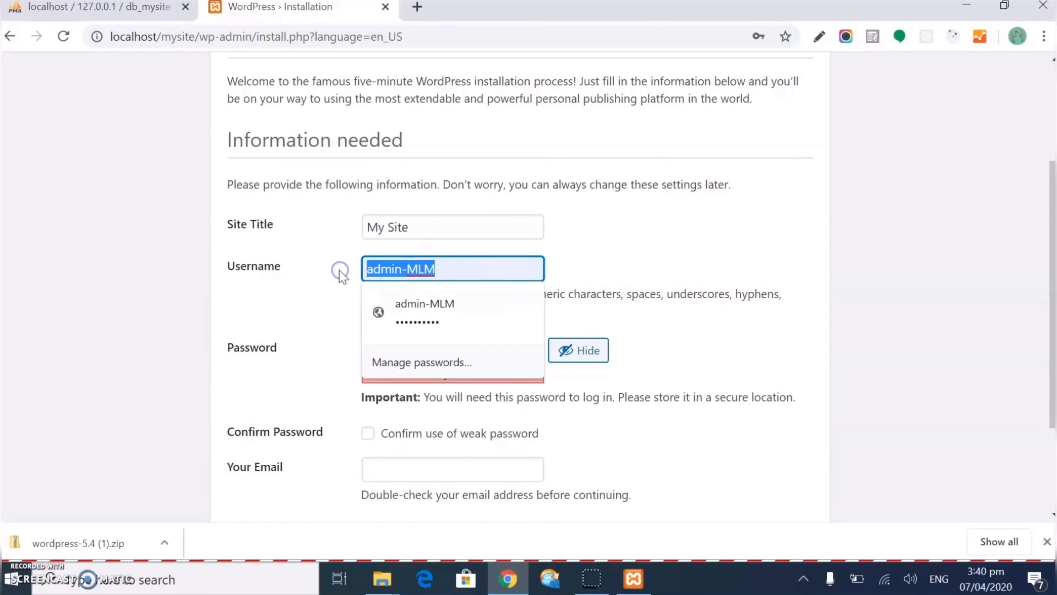
pyautogui.press('BackSpace')
pyautogui.write('admin')
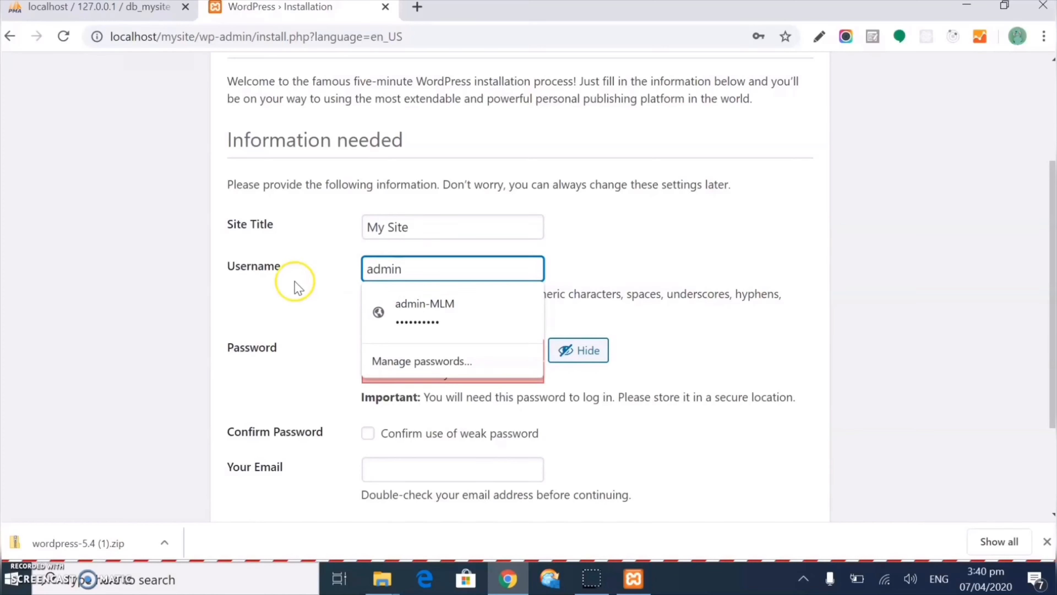
pyautogui.doubleClick(377, 269)
pyautogui.click(289, 309)
pyautogui.doubleClick(395, 350)
pyautogui.write('12345')
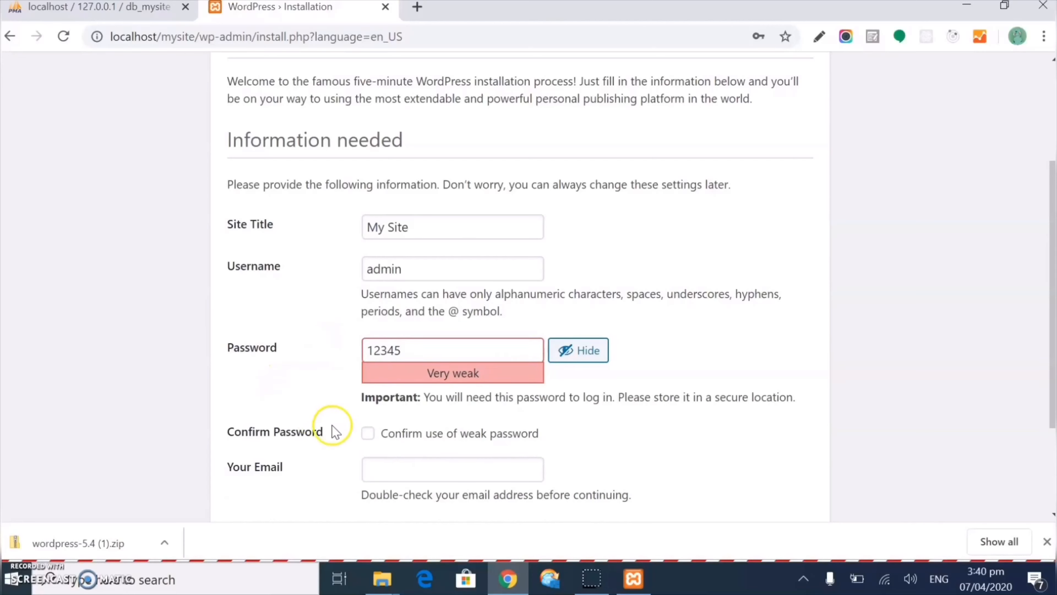
pyautogui.click(580, 357)
pyautogui.click(17, 575)
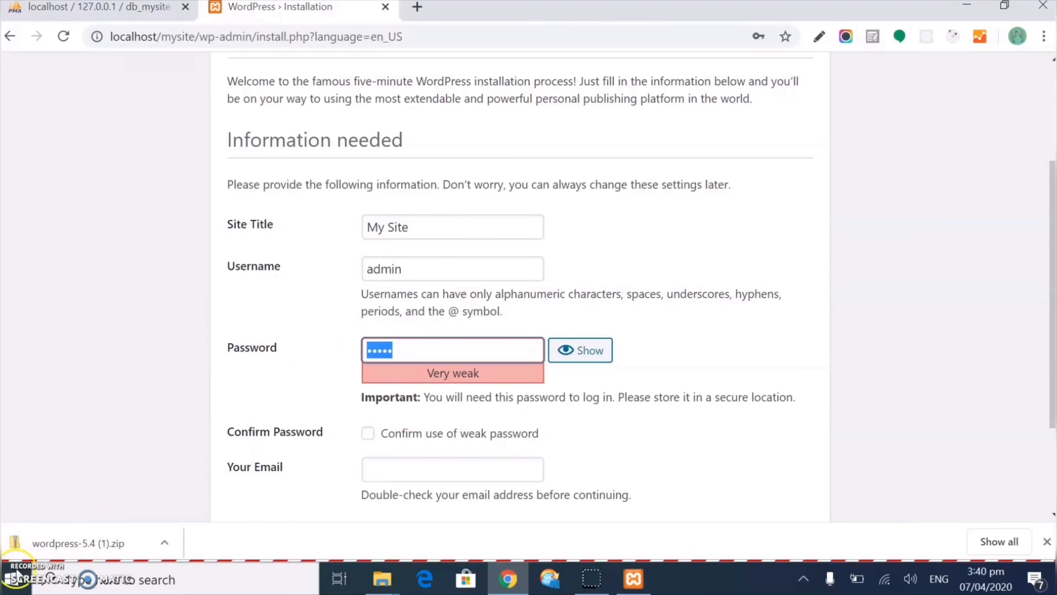
pyautogui.press('BackSpace')
pyautogui.click(396, 351)
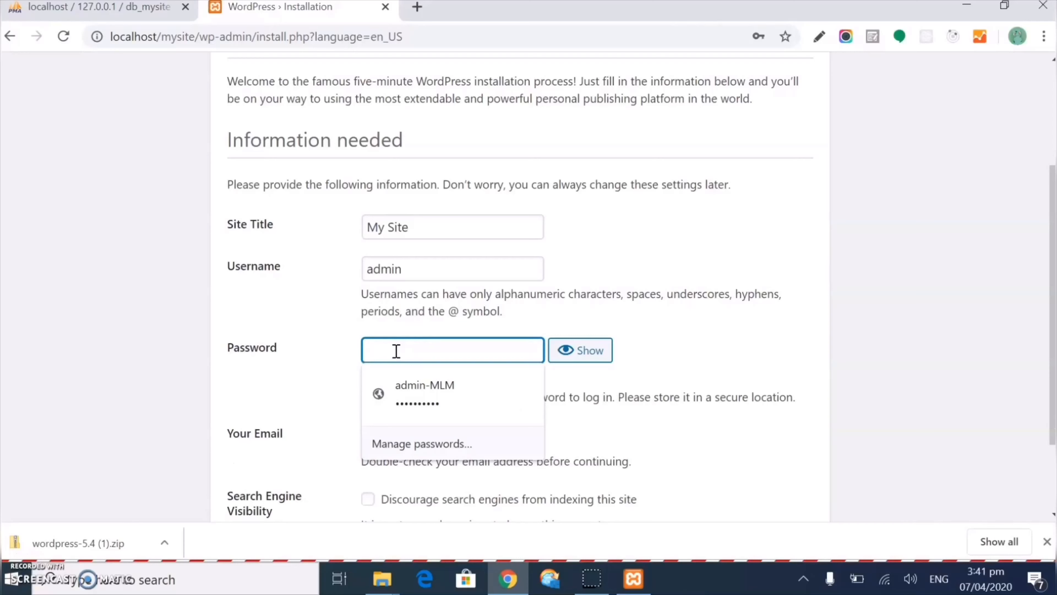
pyautogui.write('1234')
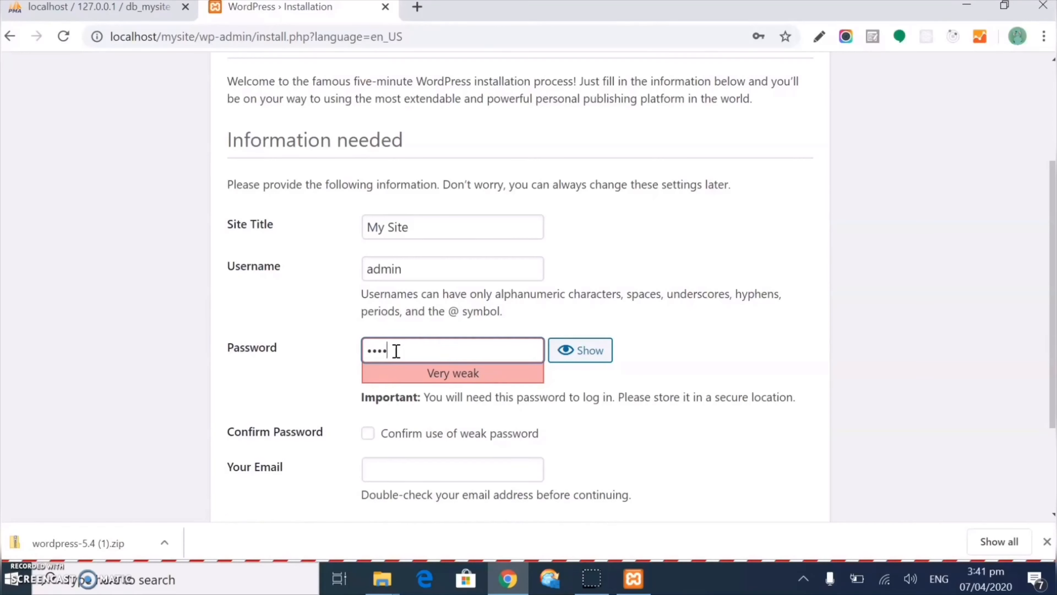
pyautogui.write('5678')
pyautogui.click(368, 434)
# Enter the admin e-mail address and install WordPress
pyautogui.click(424, 472)
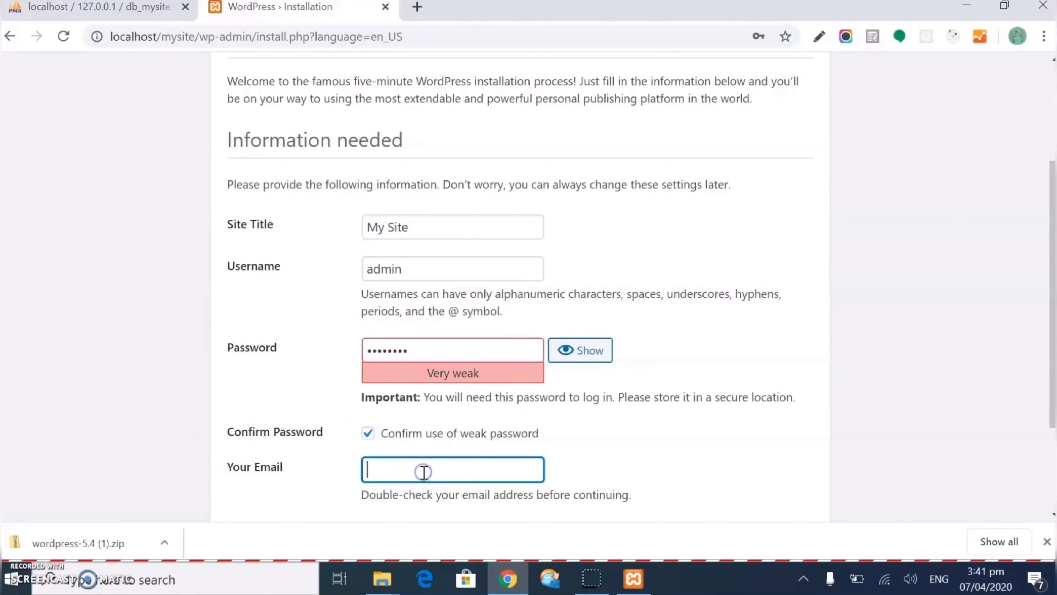
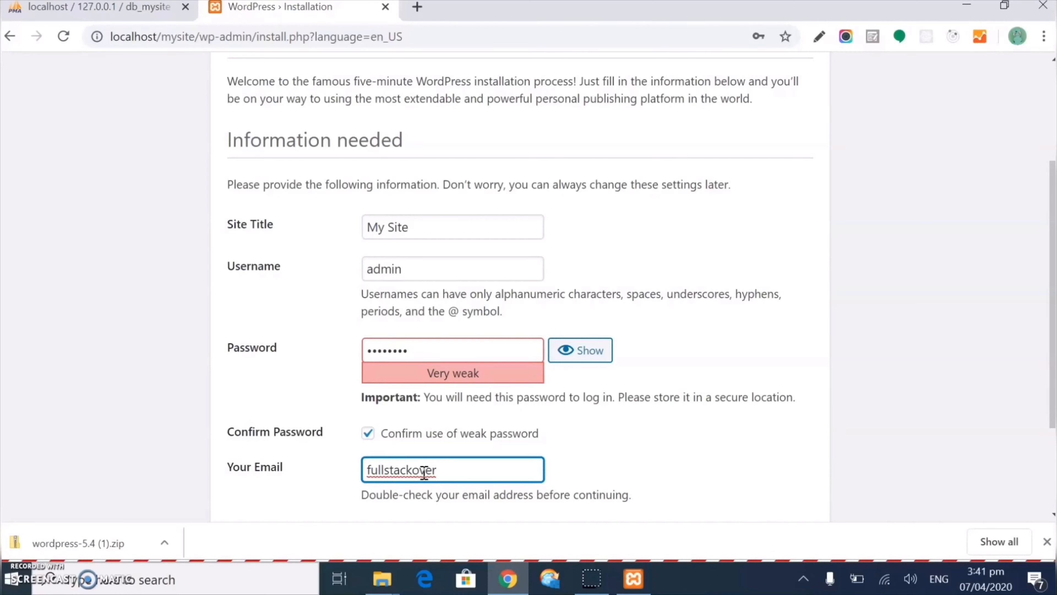
pyautogui.scroll(-3, 423, 449)
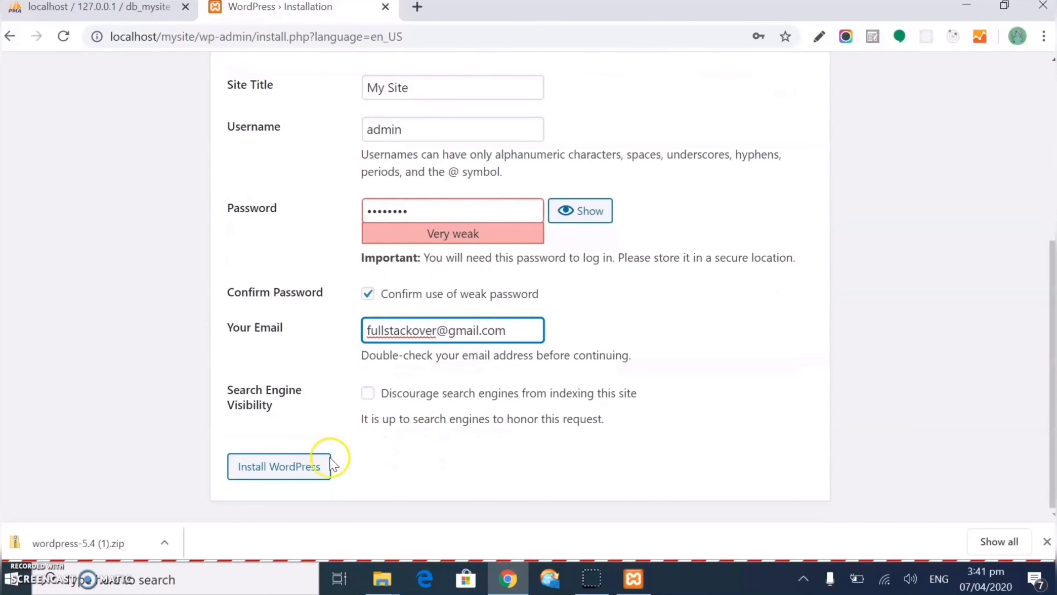
pyautogui.click(291, 467)
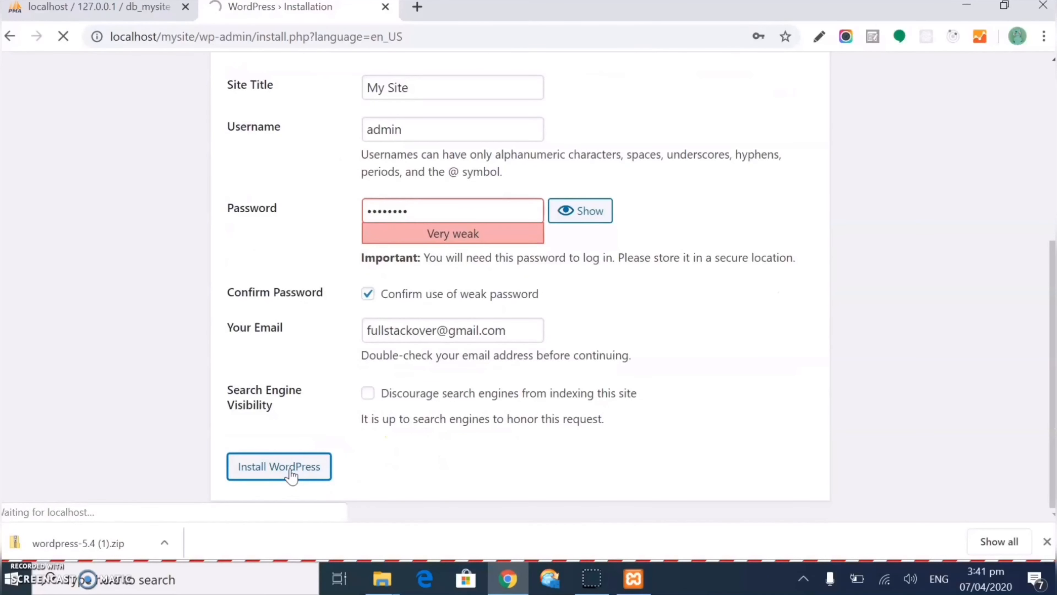
pyautogui.click(312, 475)
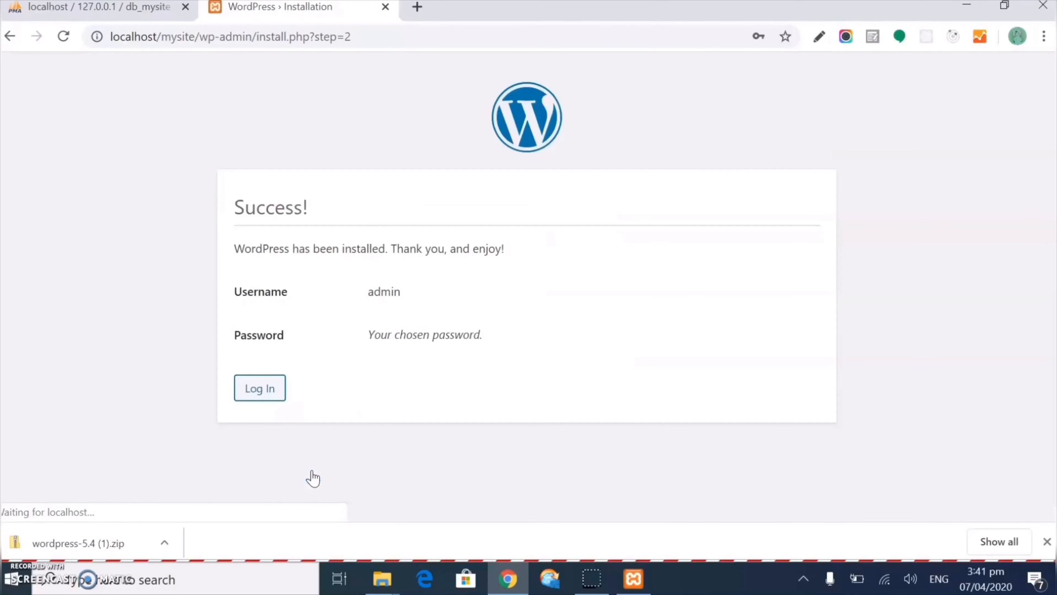
# Log in from the Success page as admin with the new password
pyautogui.click(276, 430)
pyautogui.click(257, 389)
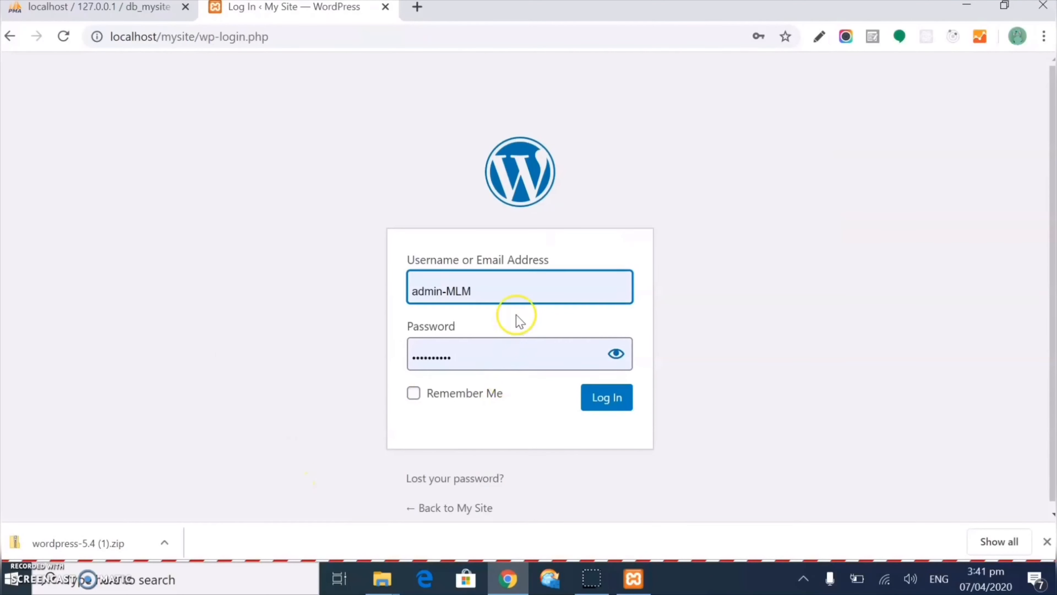
pyautogui.moveTo(503, 288); pyautogui.dragTo(382, 284)
pyautogui.press('BackSpace')
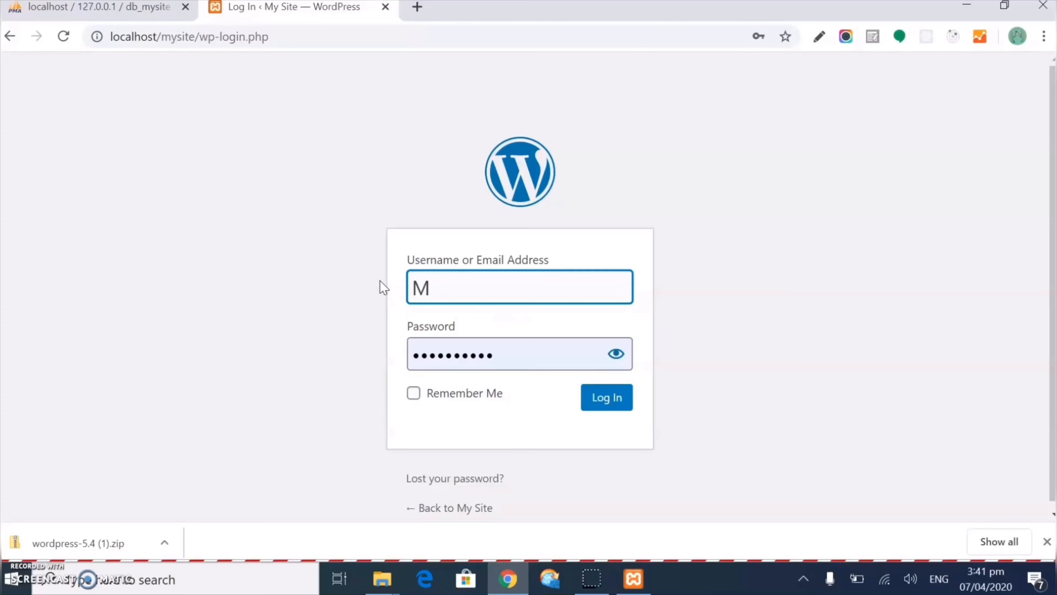
pyautogui.moveTo(444, 300); pyautogui.dragTo(375, 288)
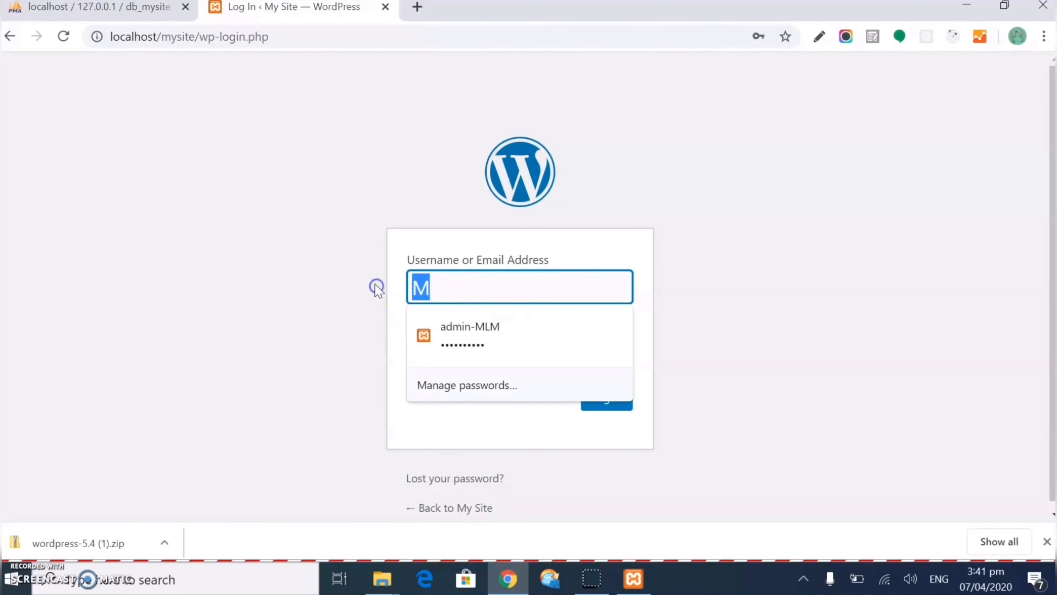
pyautogui.press('BackSpace')
pyautogui.write('admin')
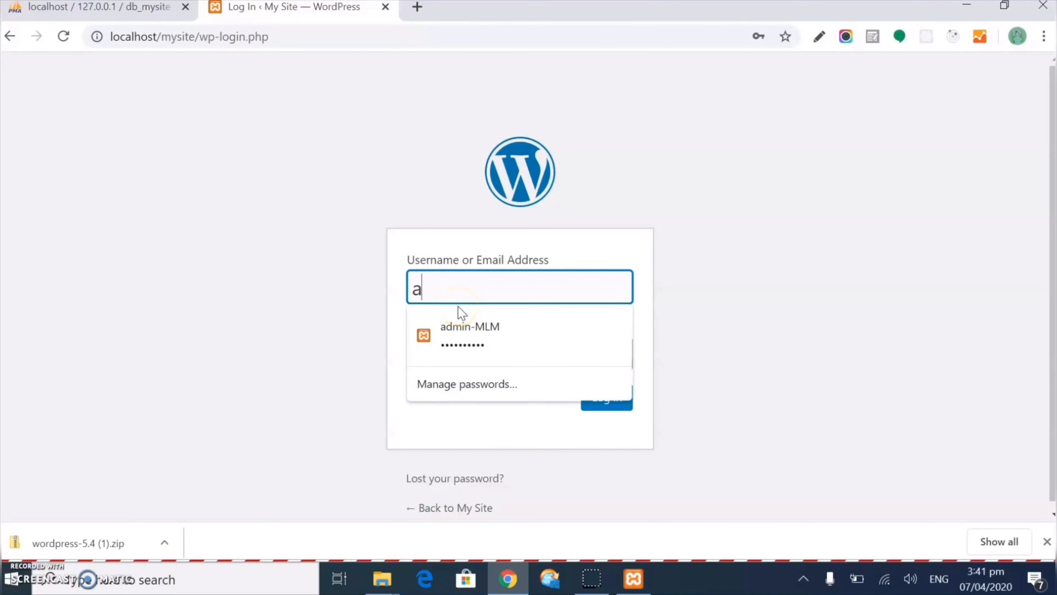
pyautogui.press('Tab')
pyautogui.write('••••••••')
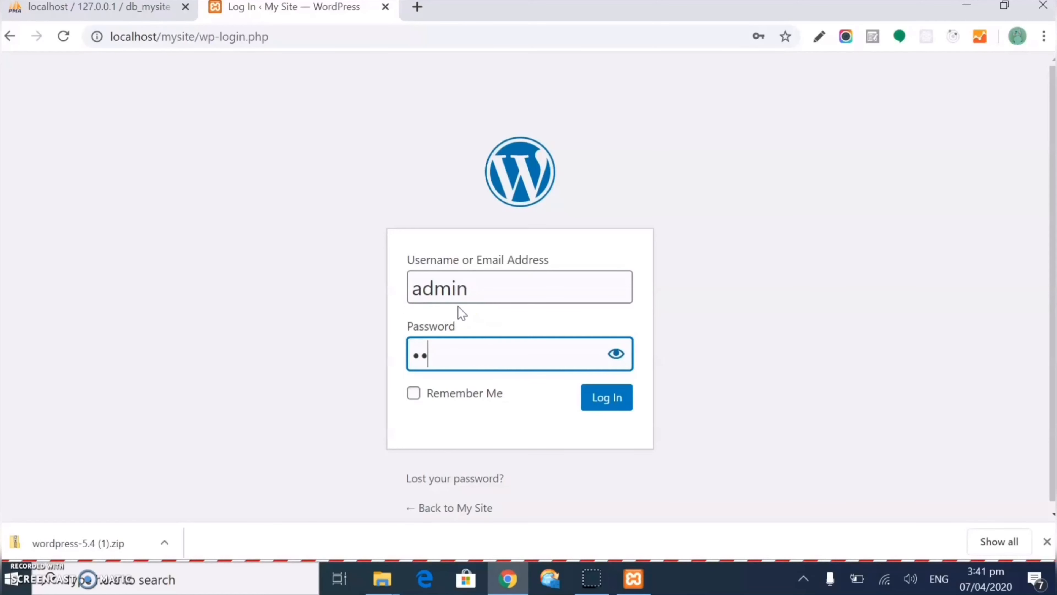
pyautogui.press('Return')
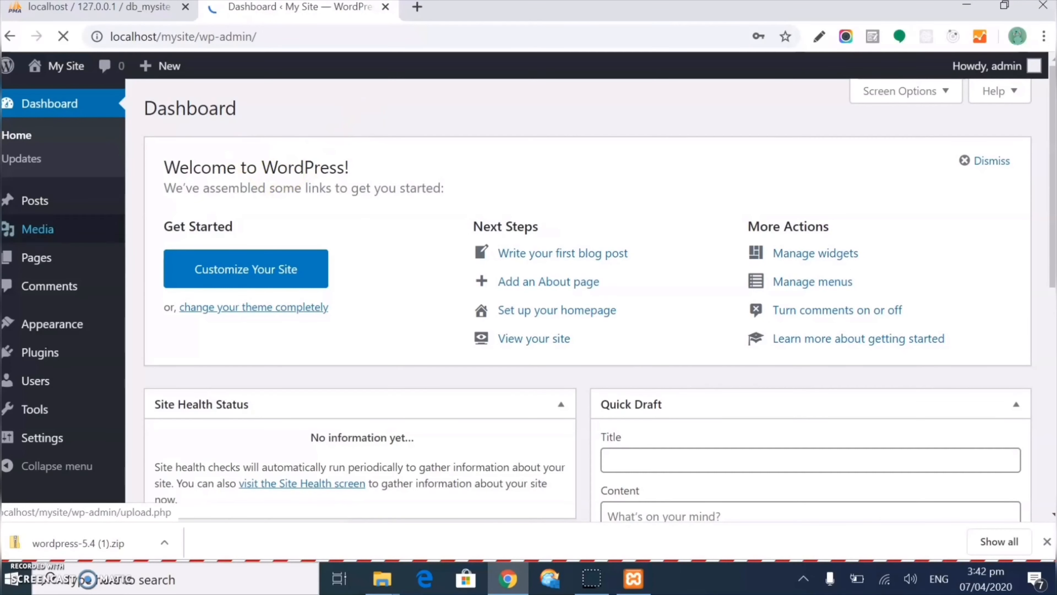
# Scroll through the My Site Dashboard widgets and return to the top
pyautogui.moveTo(22, 229)
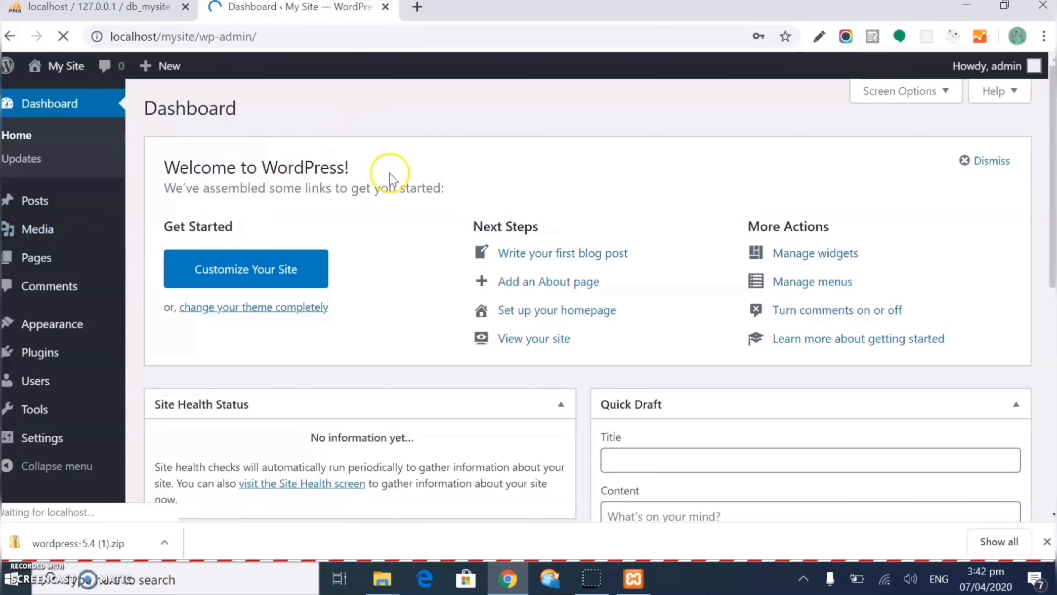
pyautogui.scroll(-6, 437, 163)
pyautogui.scroll(6, 439, 161)
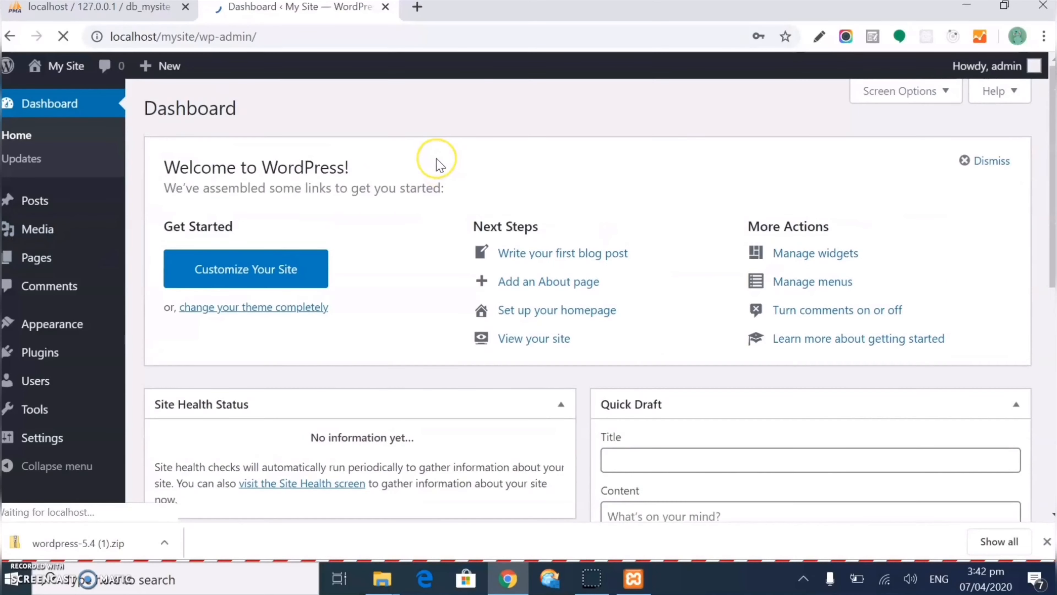
pyautogui.scroll(-8, 437, 169)
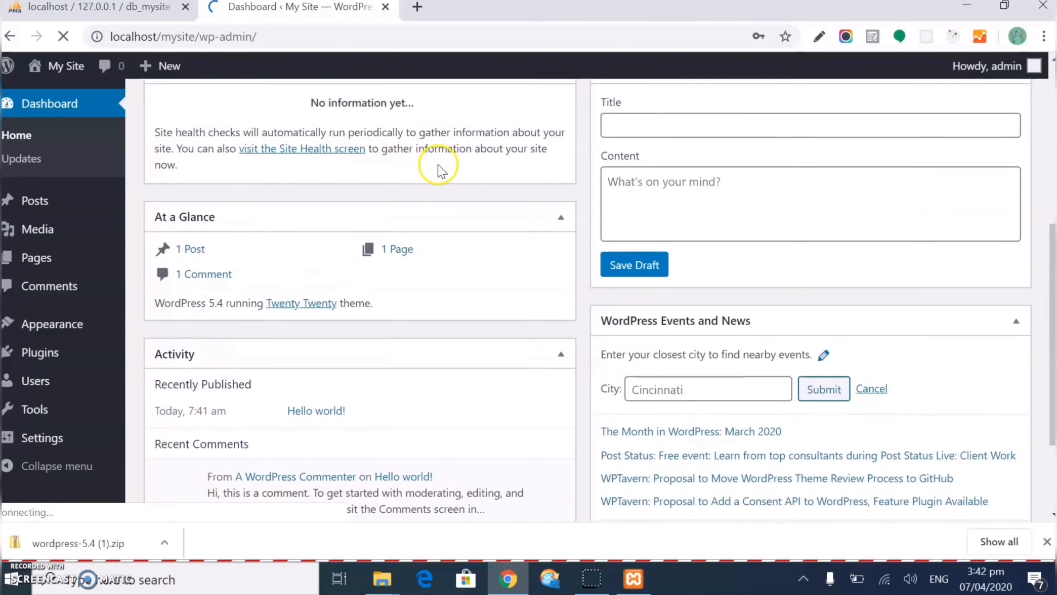
pyautogui.scroll(6, 442, 184)
pyautogui.scroll(3, 445, 187)
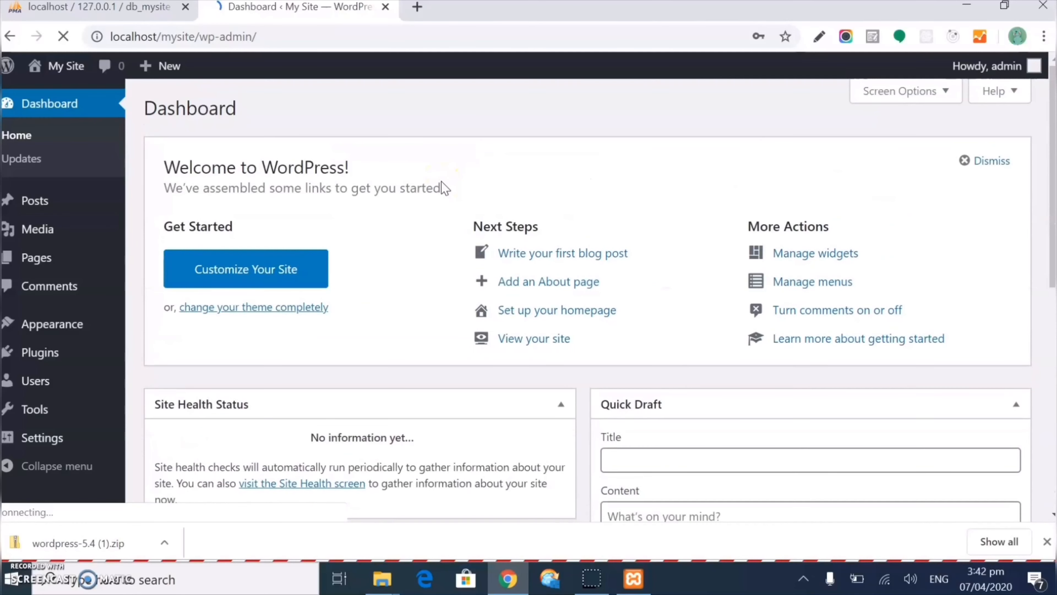